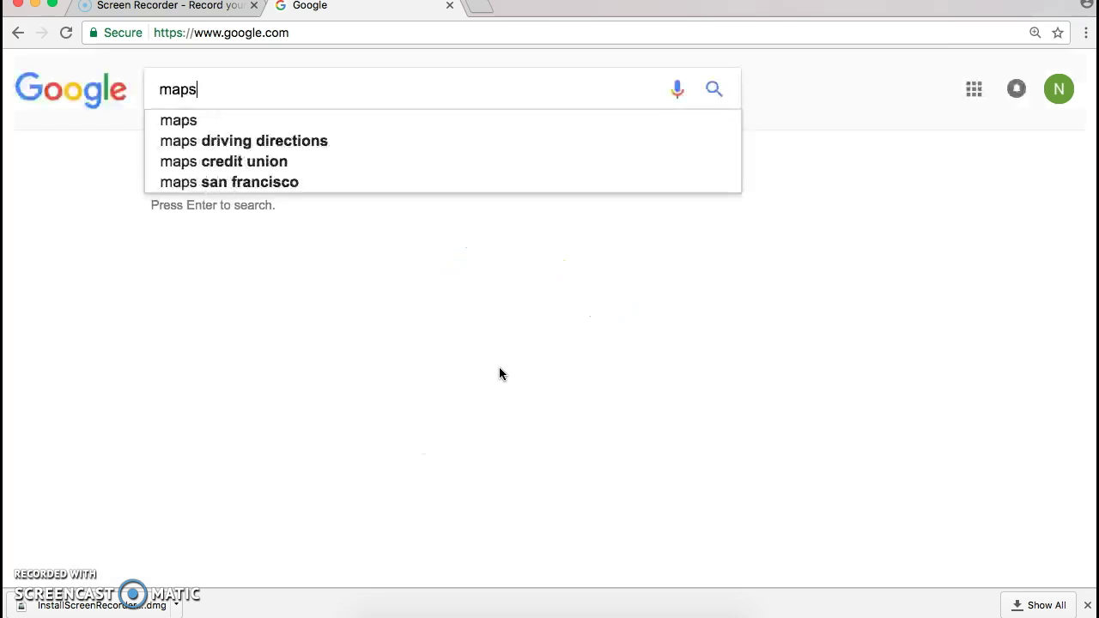
# Run a Google search for 'maps'.
pyautogui.press('Return')
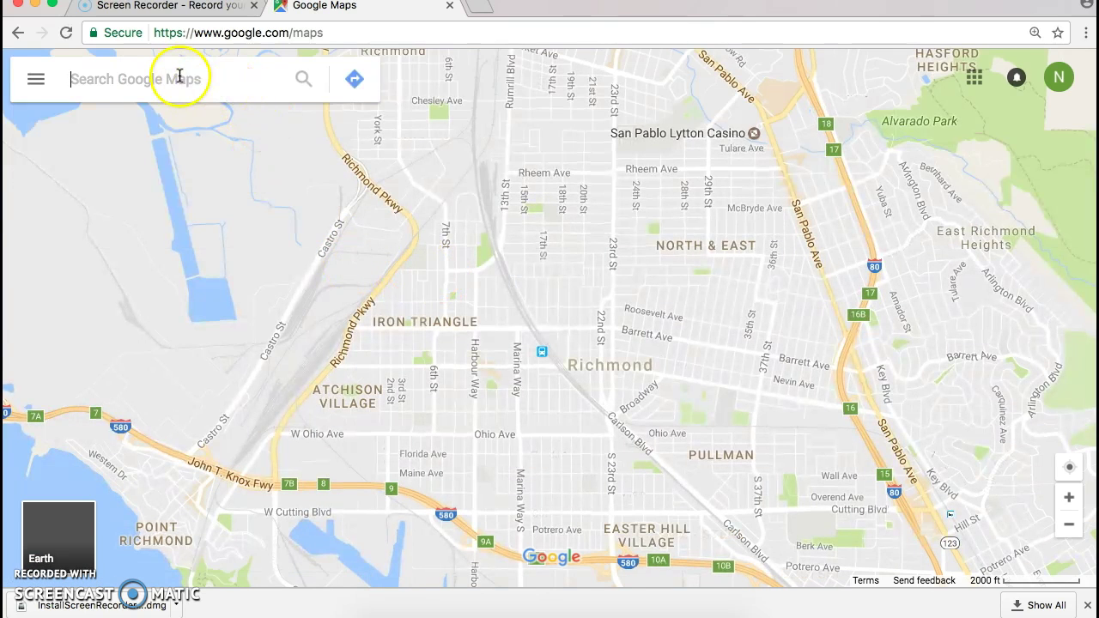
pyautogui.click(154, 78)
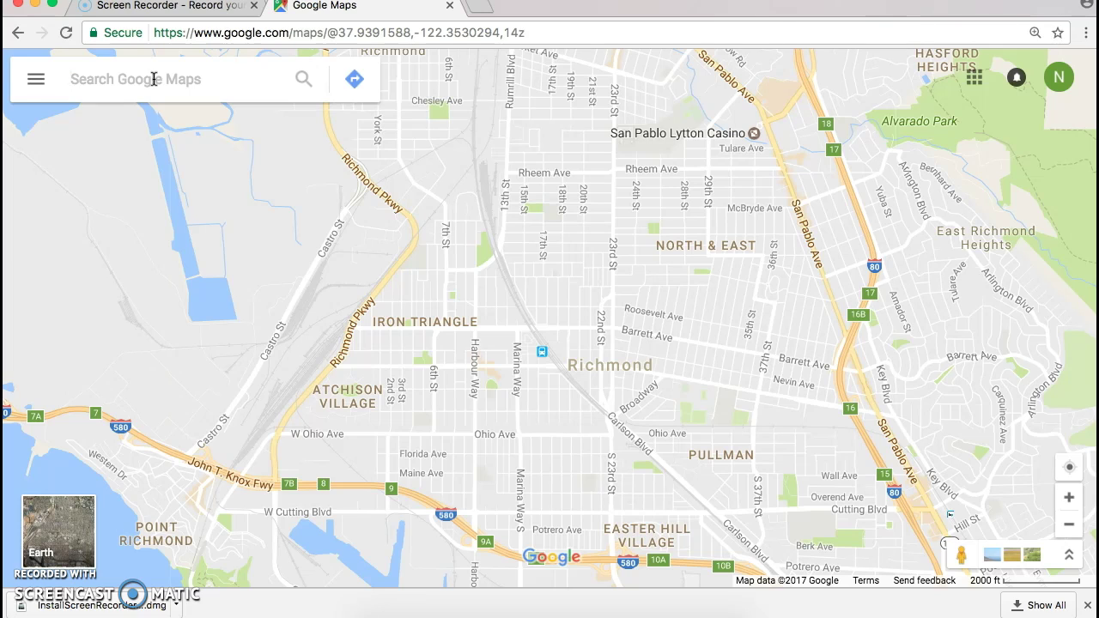
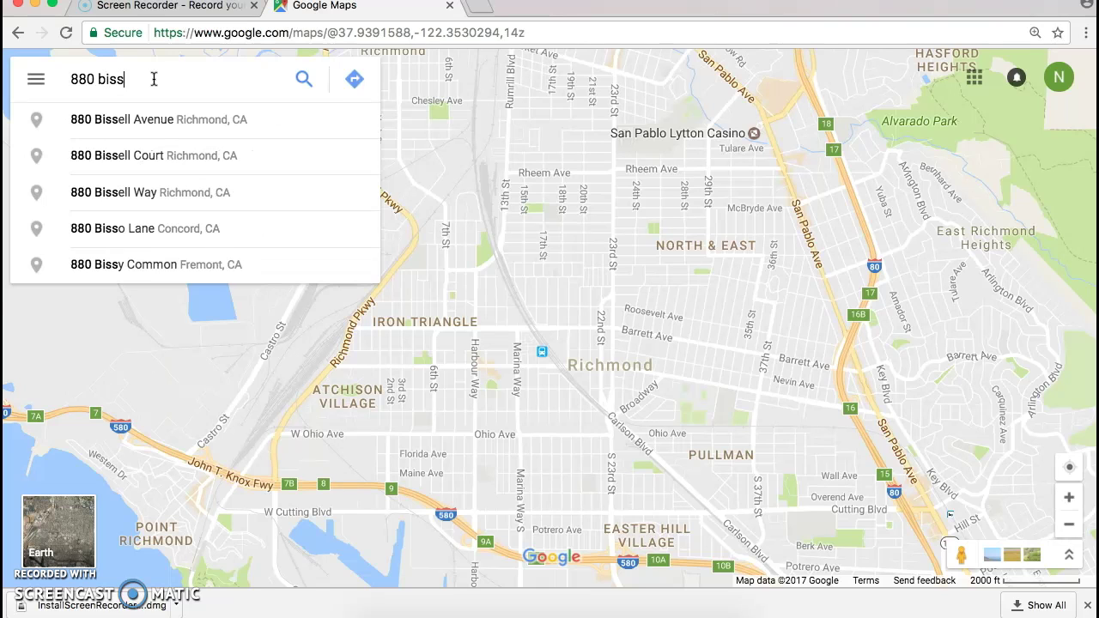
pyautogui.click(185, 119)
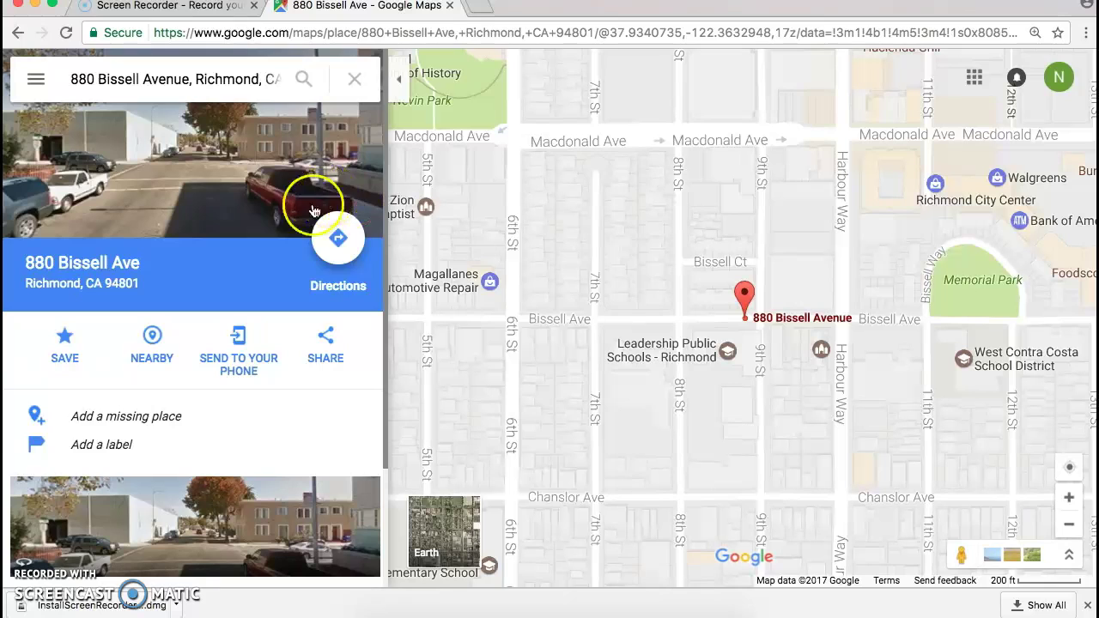
pyautogui.click(344, 242)
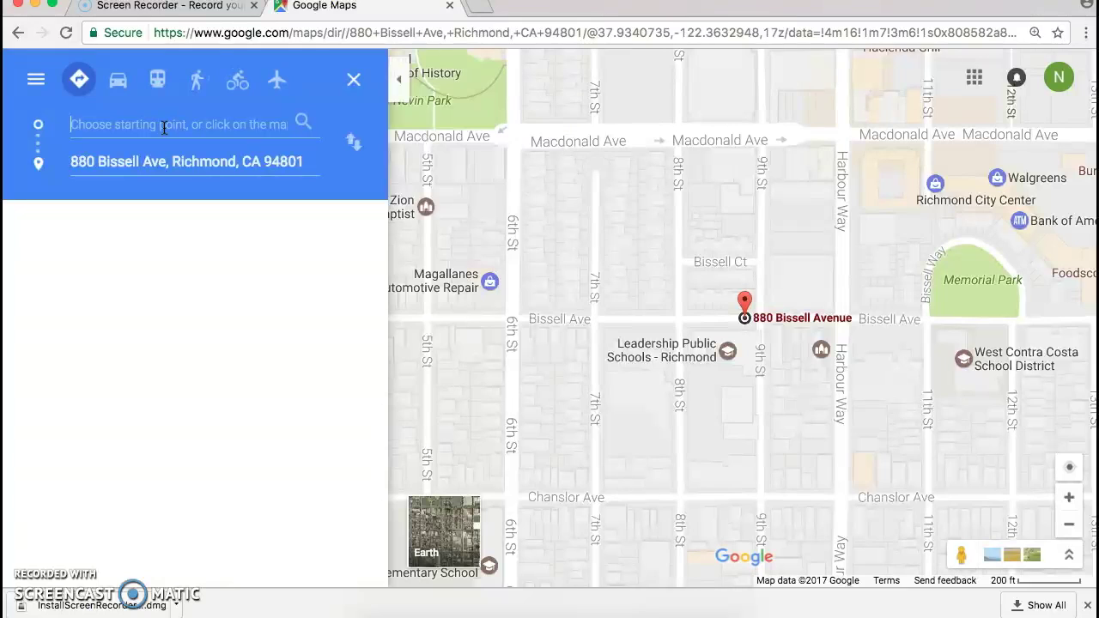
pyautogui.write('dunkin')
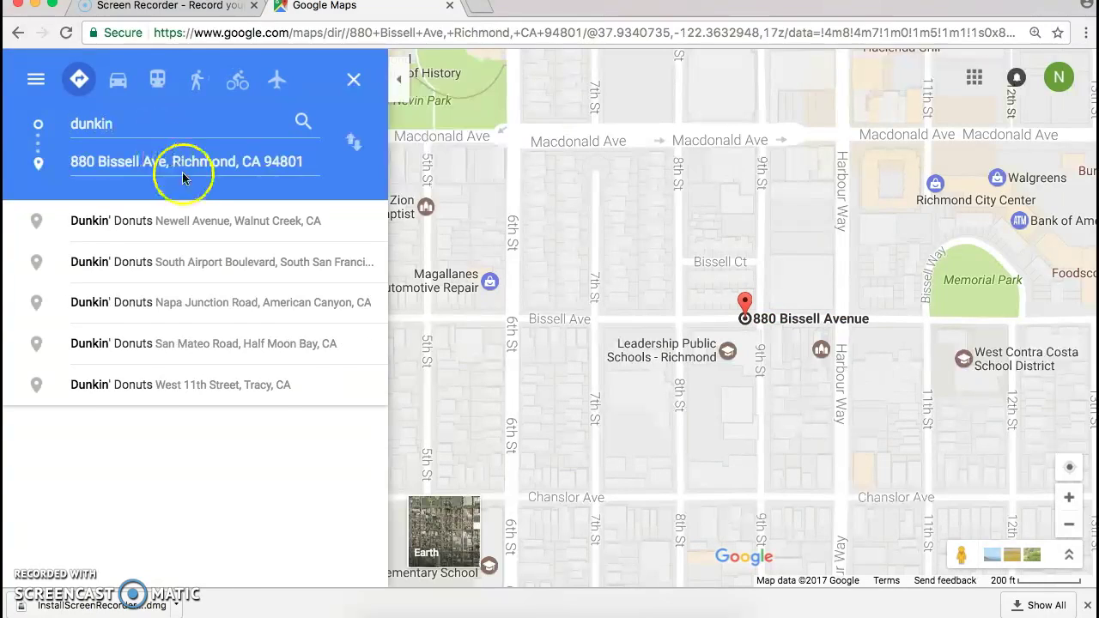
pyautogui.click(210, 227)
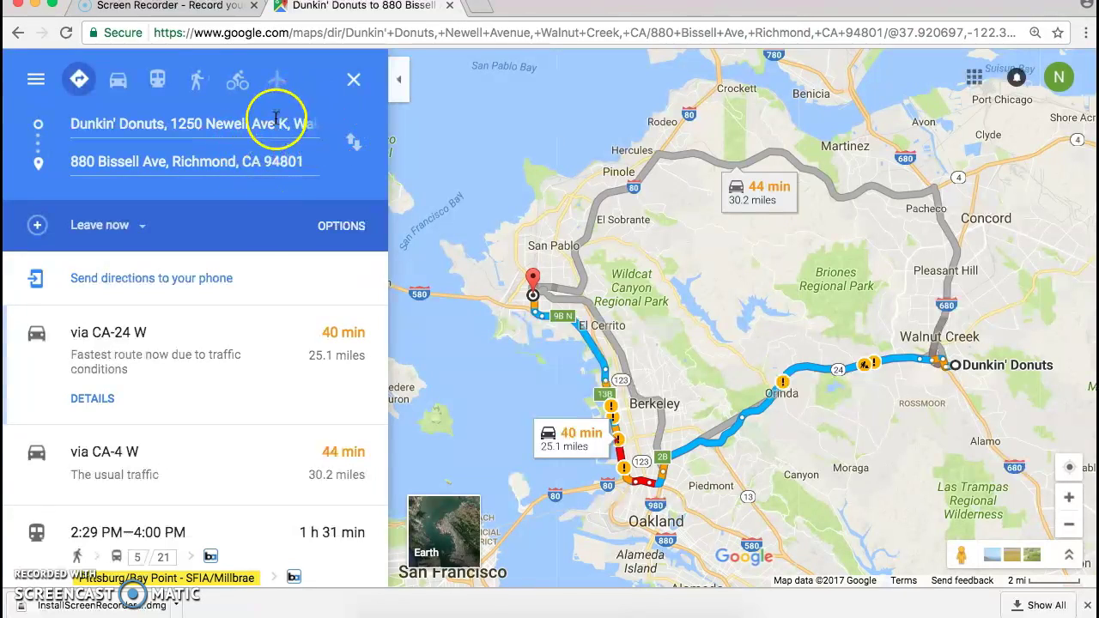
pyautogui.click(354, 144)
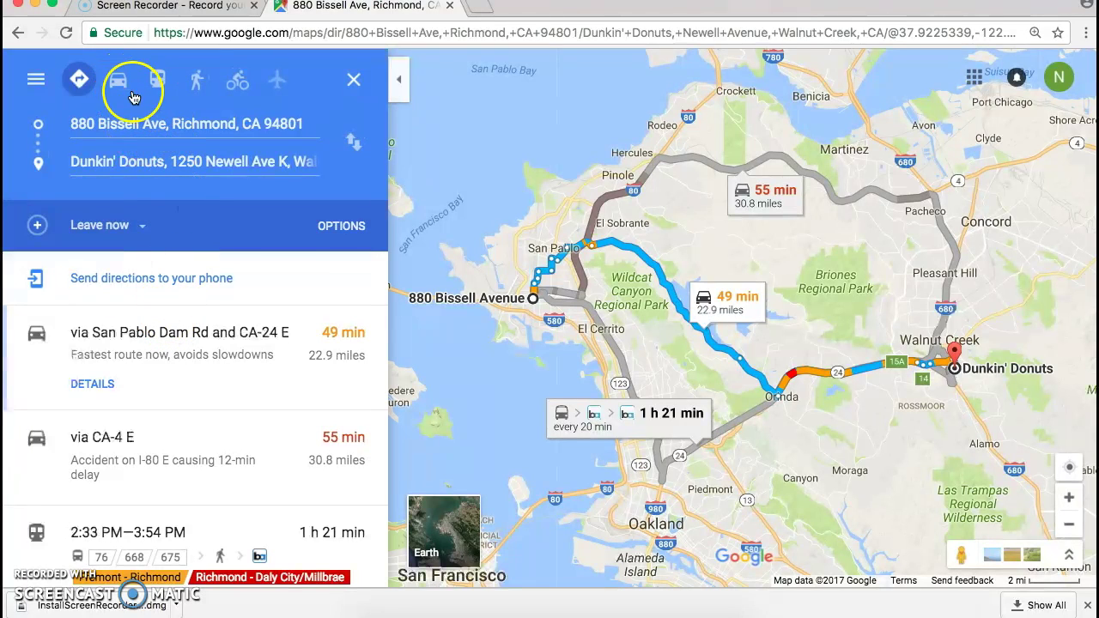
pyautogui.click(120, 89)
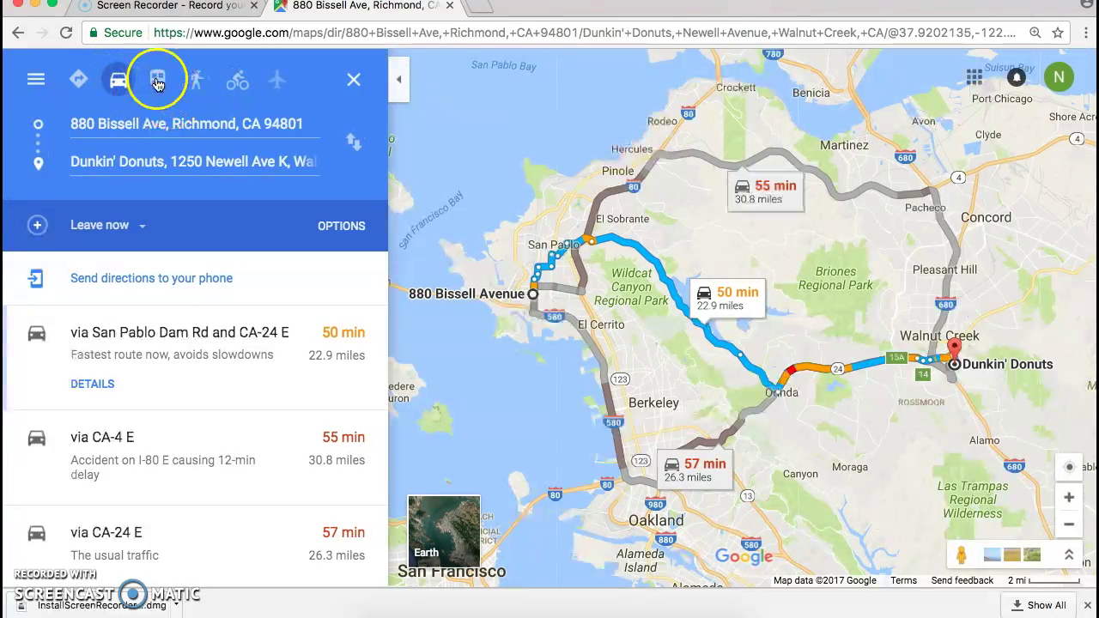
pyautogui.click(158, 81)
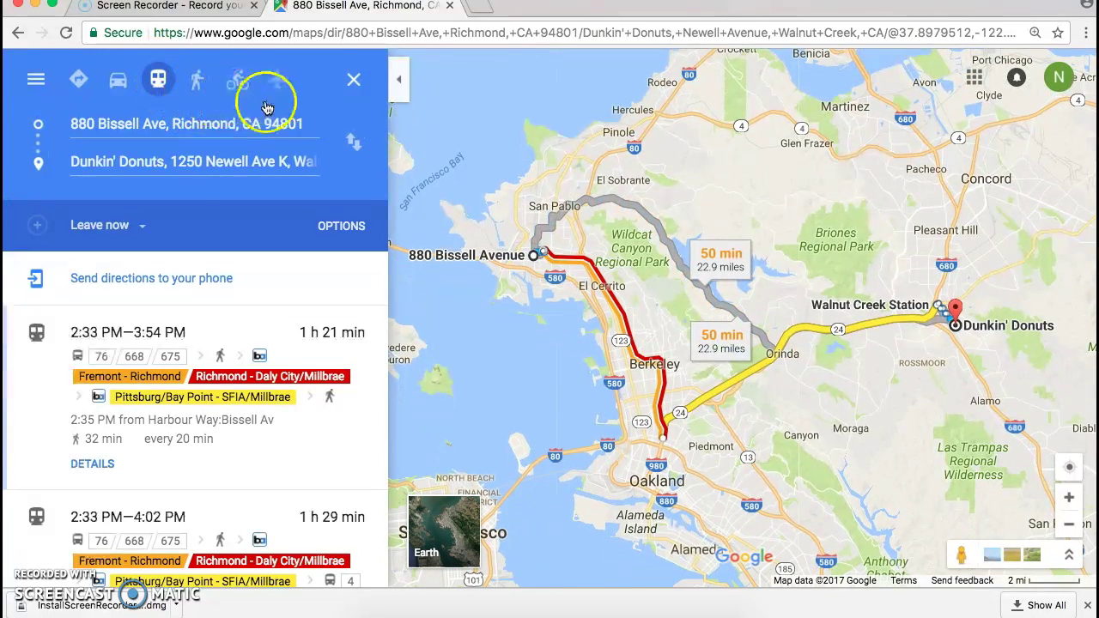
pyautogui.click(118, 80)
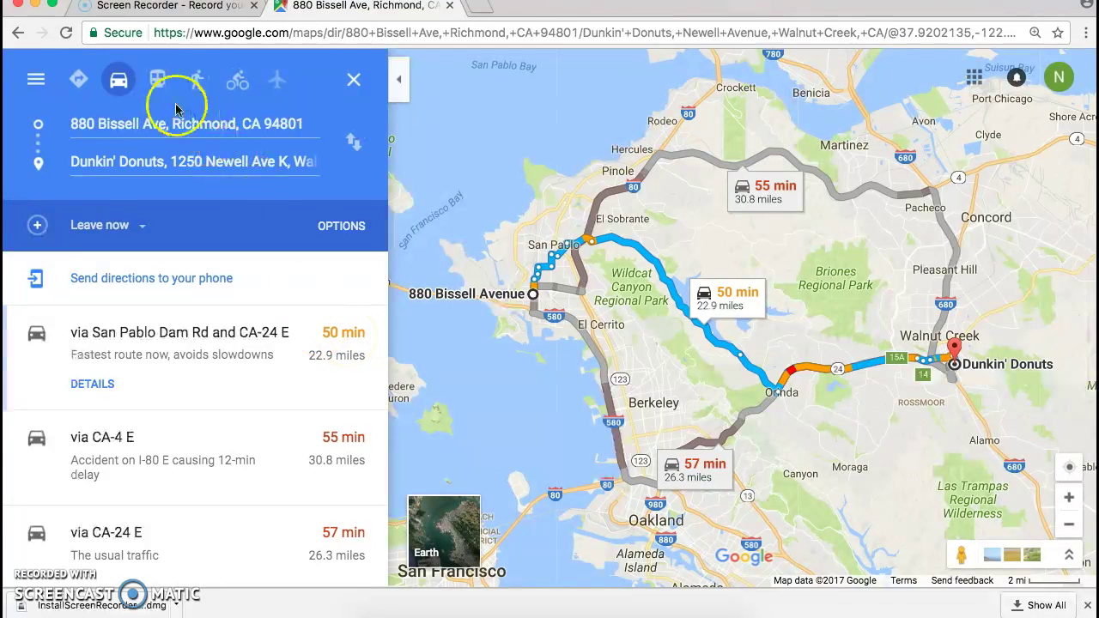
pyautogui.click(157, 86)
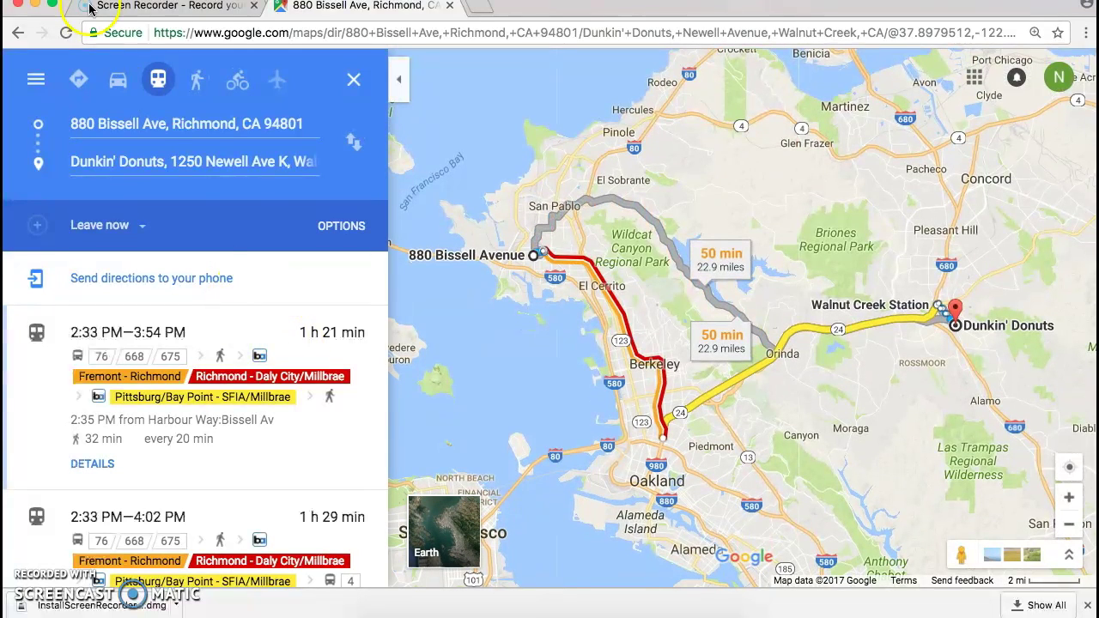
pyautogui.click(143, 228)
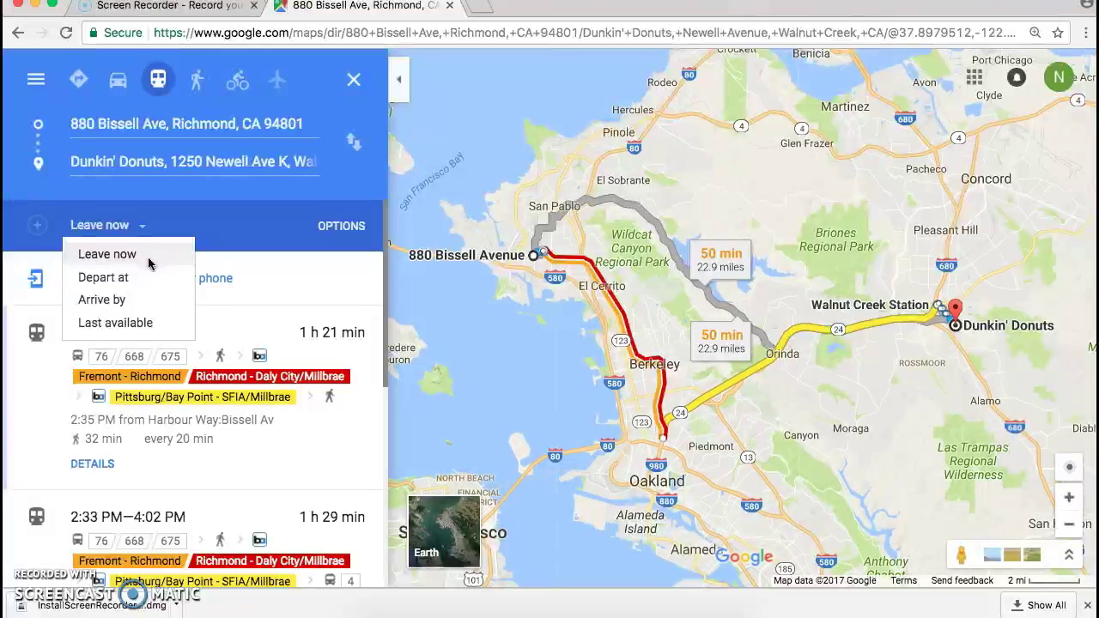
# Set the transit trip timing to Arrive by 9:00 AM.
pyautogui.click(147, 254)
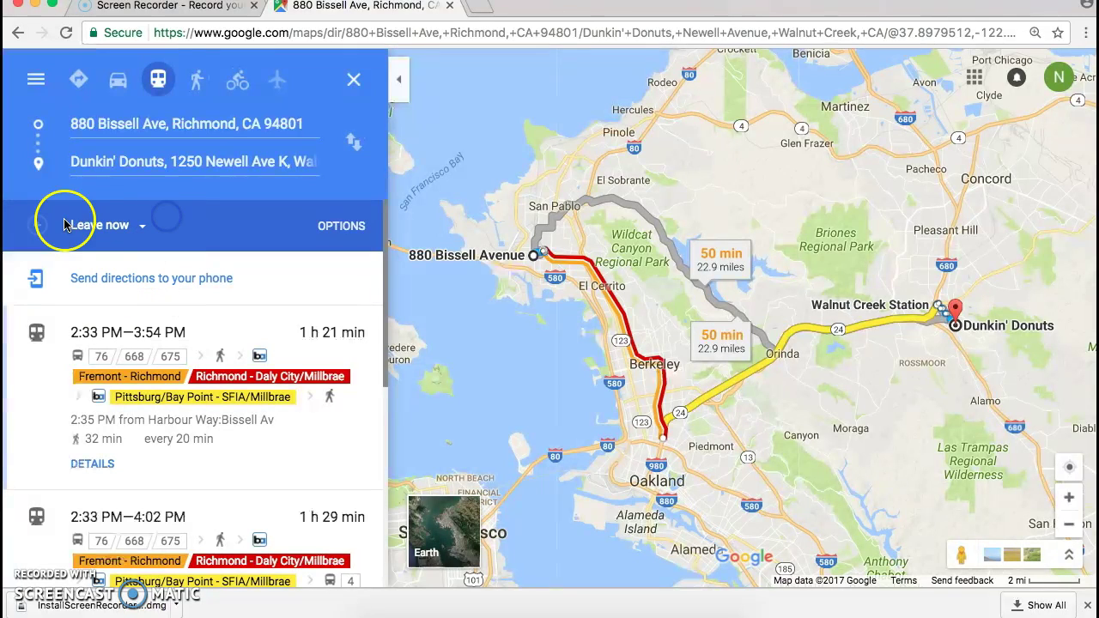
pyautogui.click(141, 228)
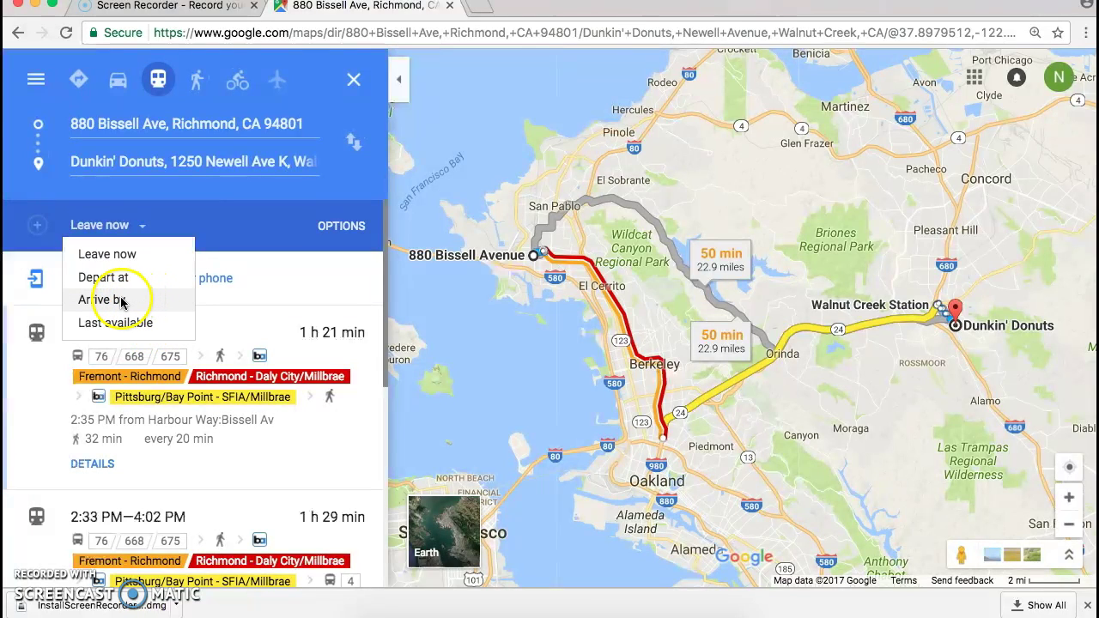
pyautogui.click(121, 300)
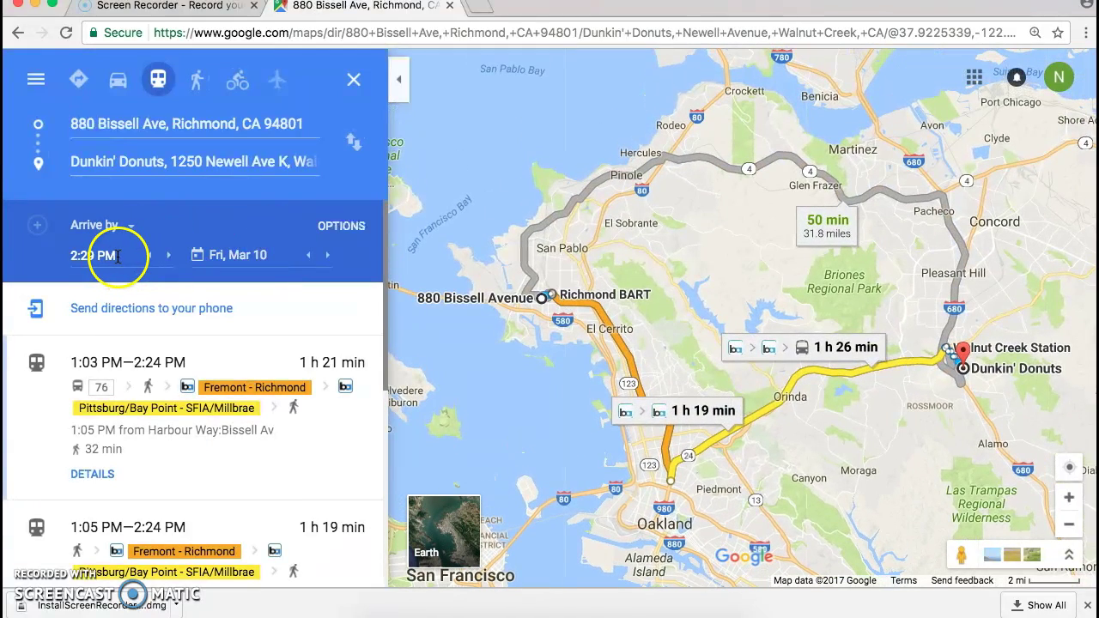
pyautogui.click(118, 257)
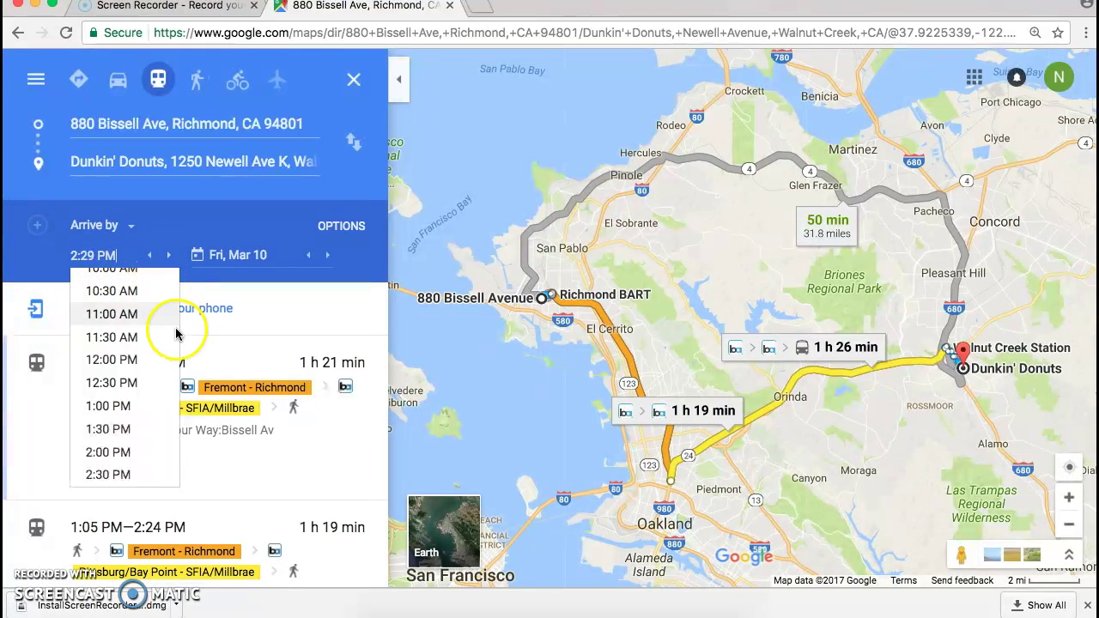
pyautogui.click(122, 300)
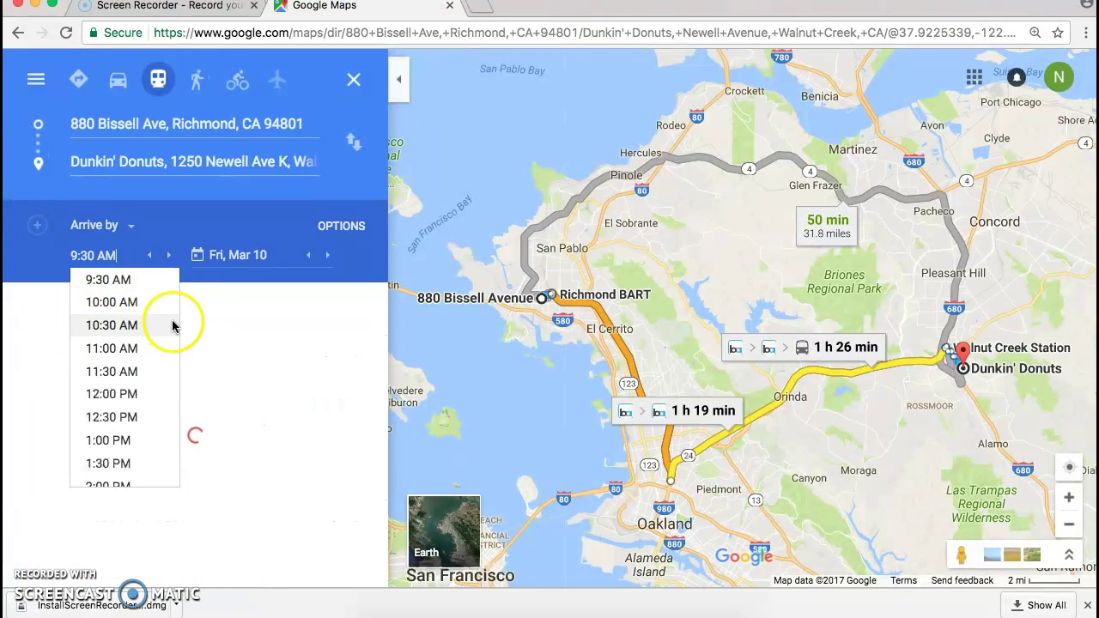
pyautogui.click(112, 326)
pyautogui.click(149, 258)
pyautogui.click(151, 257)
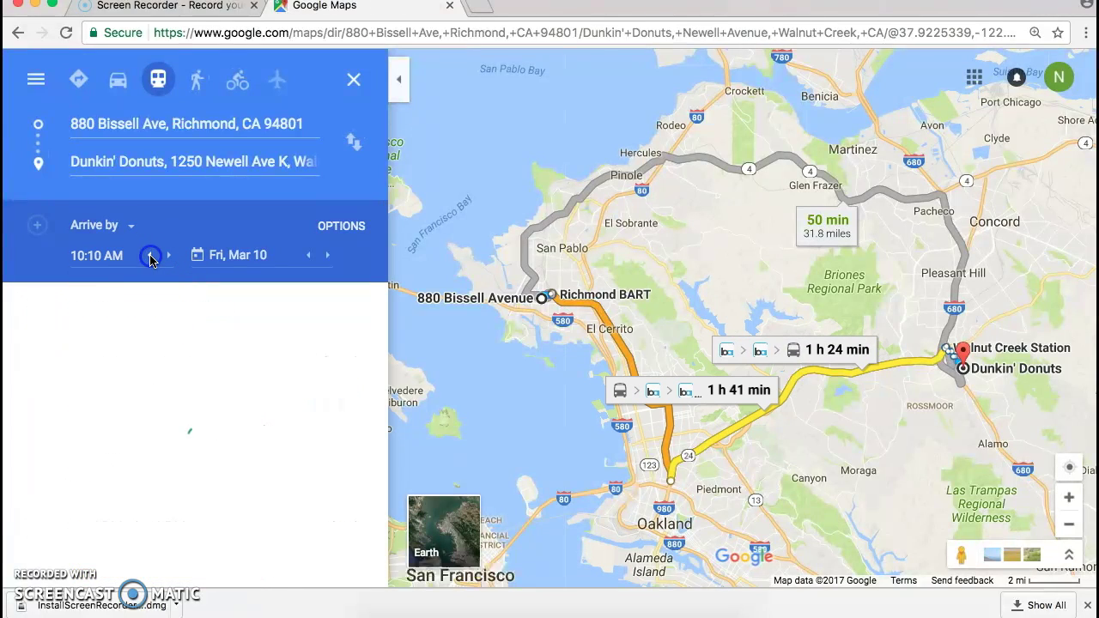
pyautogui.click(86, 255)
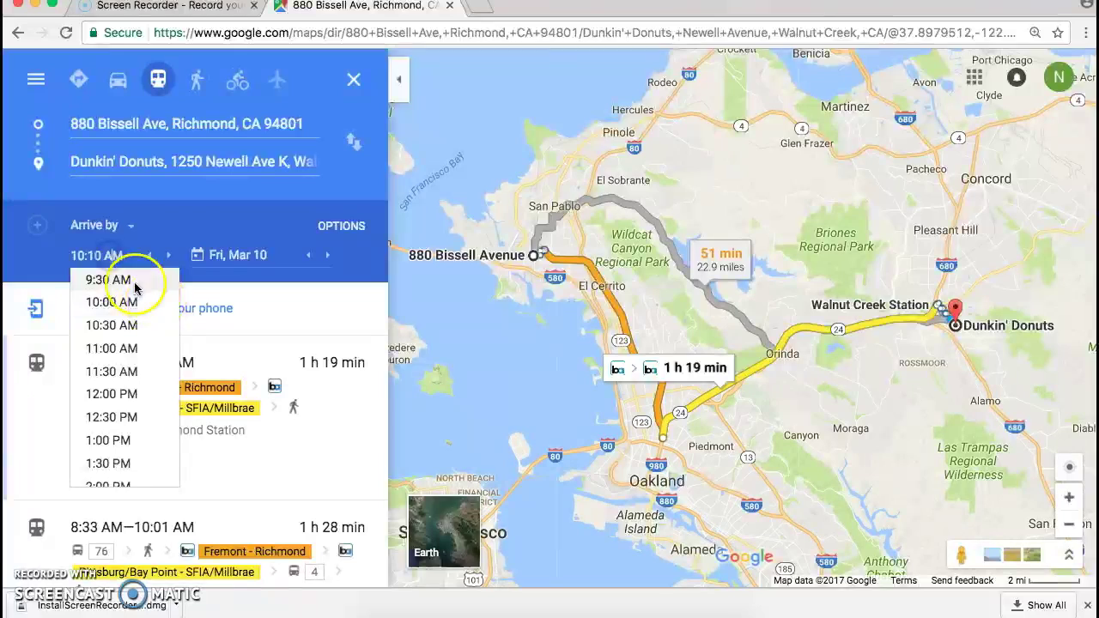
pyautogui.press('Up')
pyautogui.press('Up')
pyautogui.press('Up')
pyautogui.press('Up')
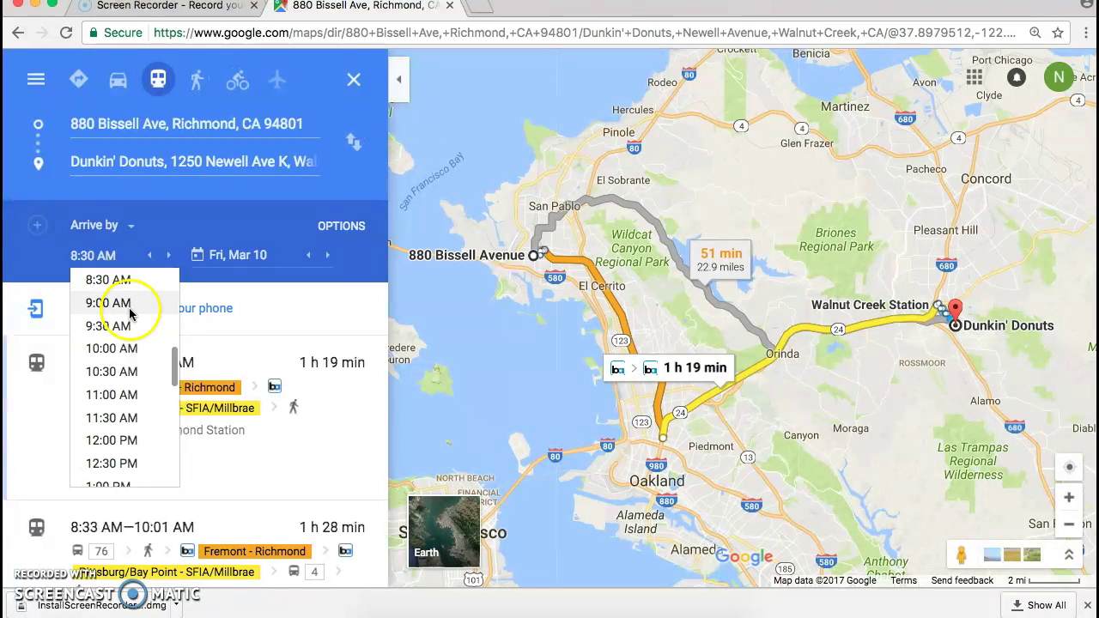
pyautogui.click(124, 303)
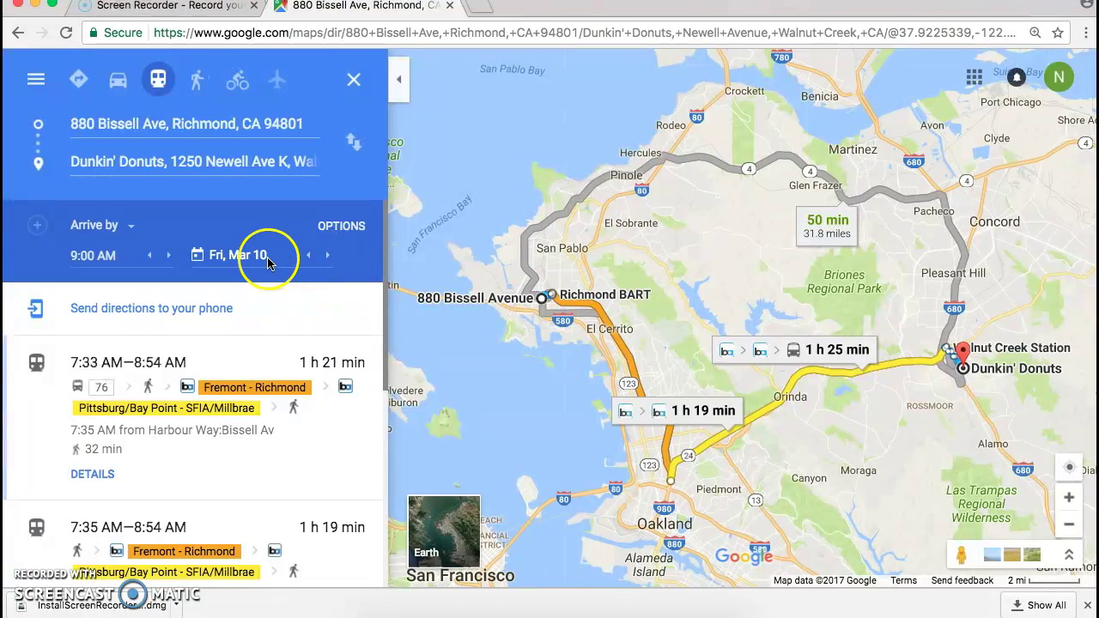
# Change the trip date to Mon, Mar 13.
pyautogui.click(327, 258)
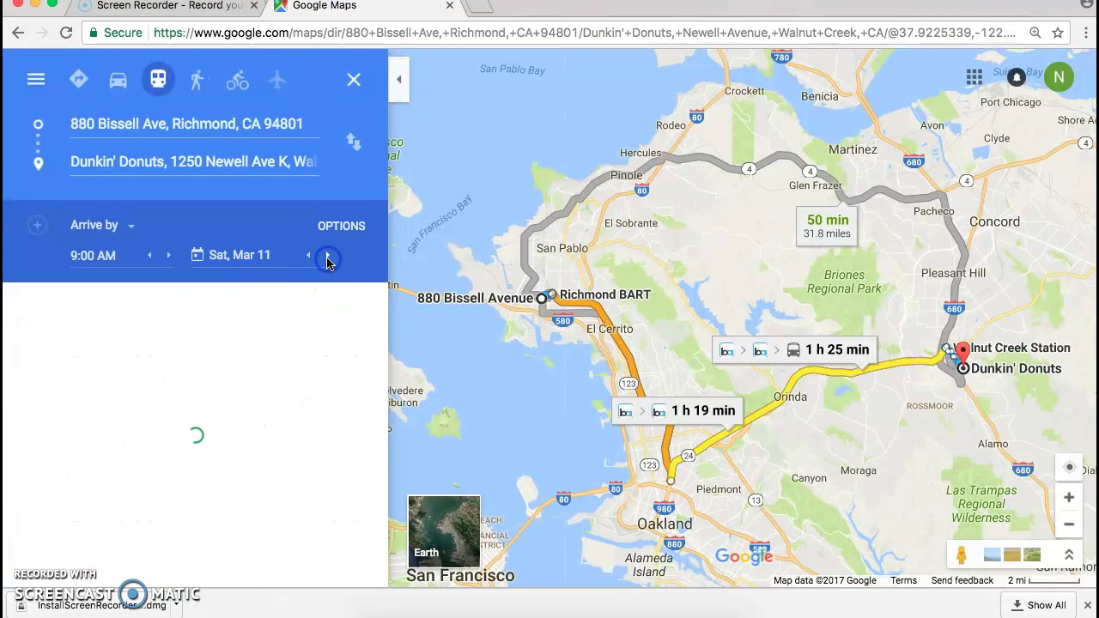
pyautogui.click(239, 255)
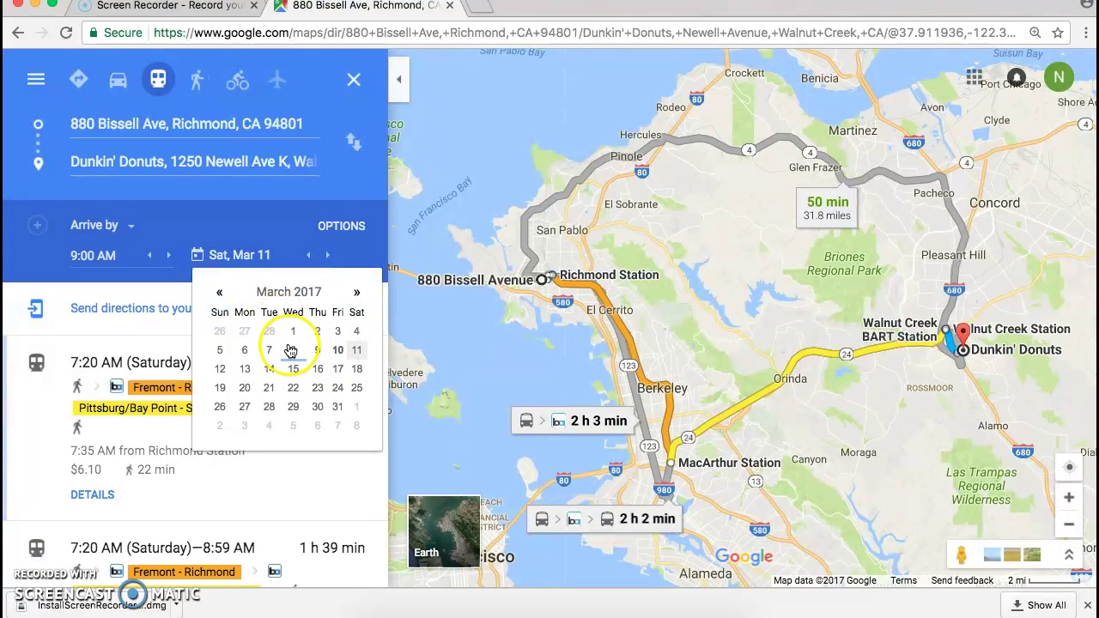
pyautogui.click(245, 369)
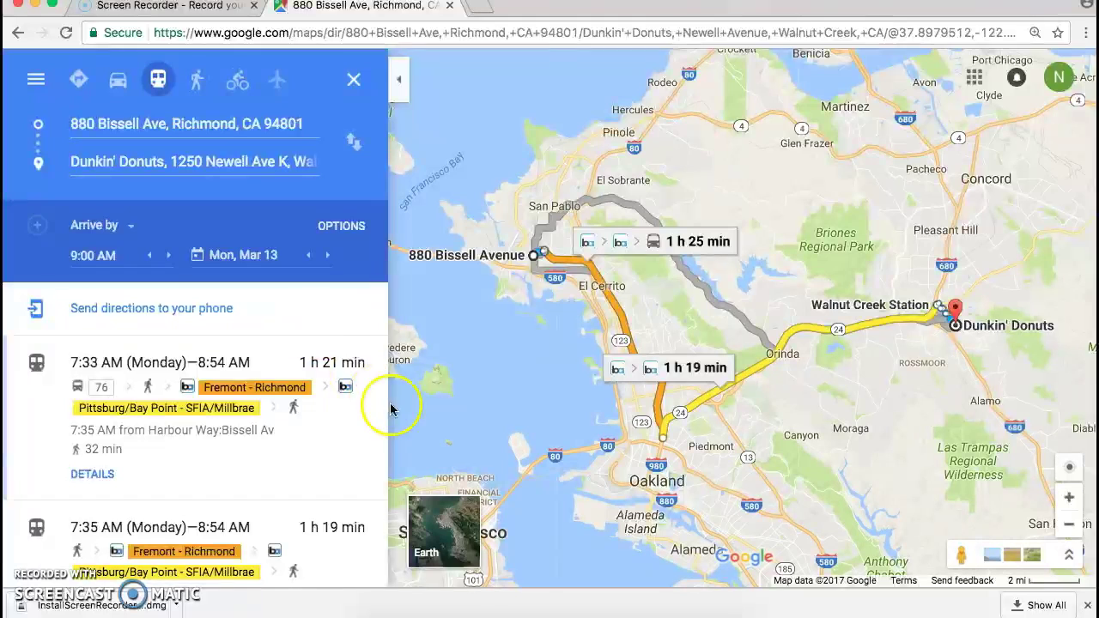
# Expand the 7:35 AM and 7:06 AM transit options to compare them.
pyautogui.moveTo(382, 364); pyautogui.dragTo(366, 394)
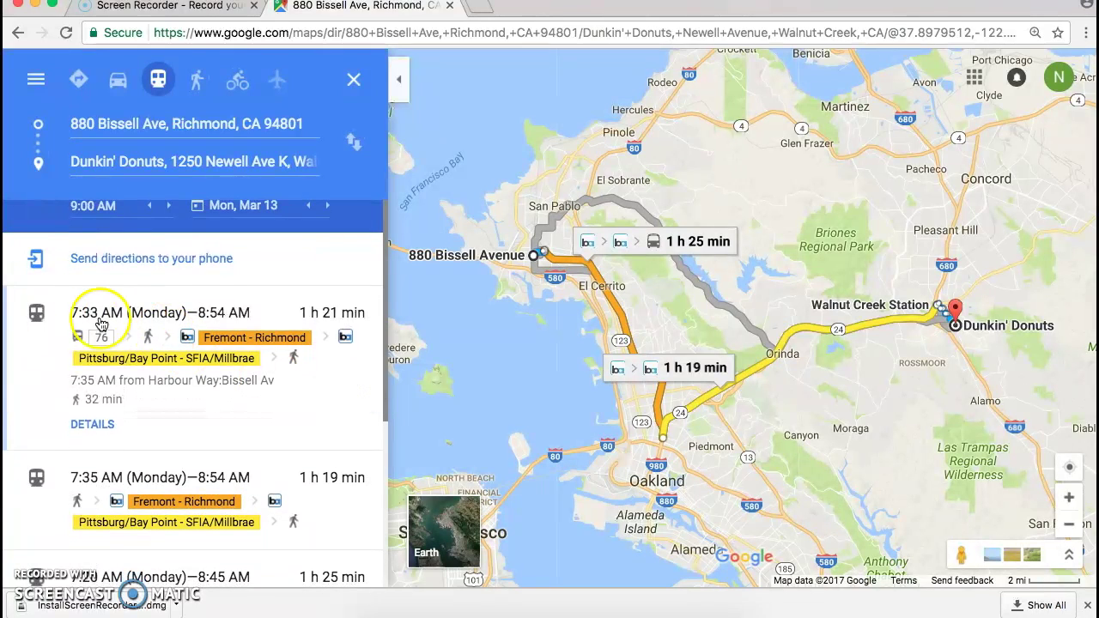
pyautogui.click(271, 470)
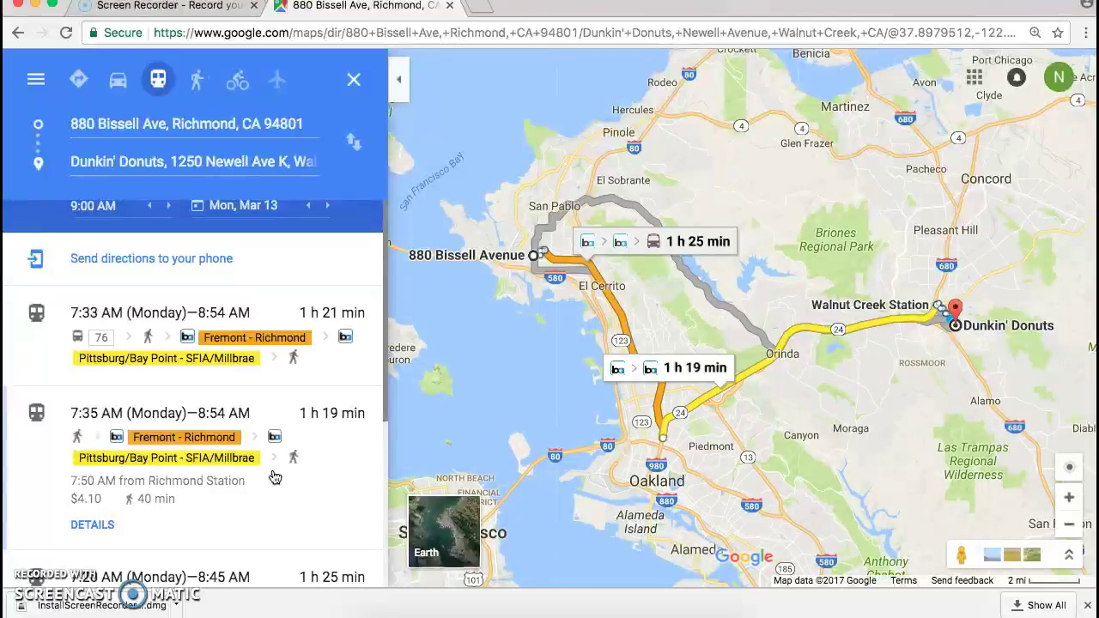
pyautogui.moveTo(385, 382); pyautogui.dragTo(384, 483)
pyautogui.click(290, 539)
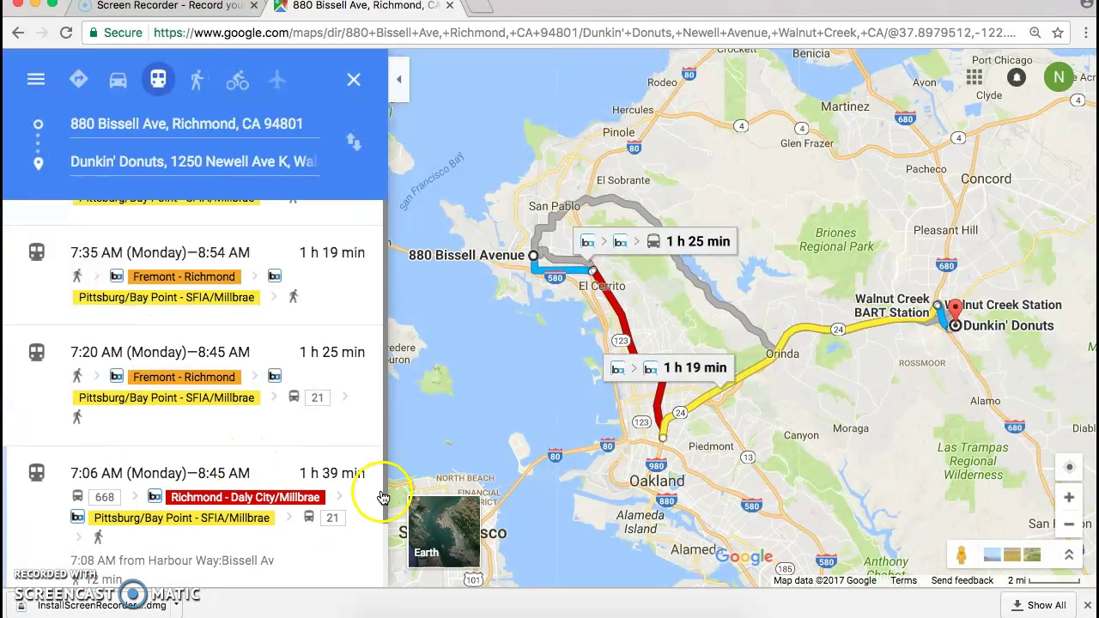
# Zoom and pan the map toward Berkeley, then expand the 7:33 AM transit option.
pyautogui.click(1069, 497)
pyautogui.moveTo(727, 250); pyautogui.dragTo(937, 313)
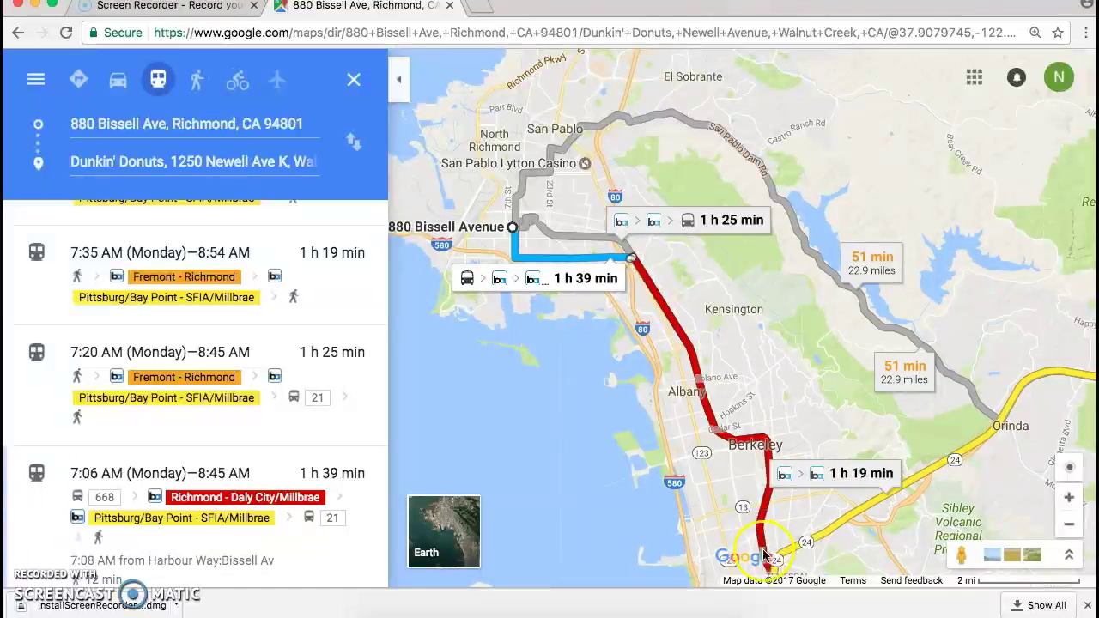
pyautogui.moveTo(796, 371); pyautogui.dragTo(798, 414)
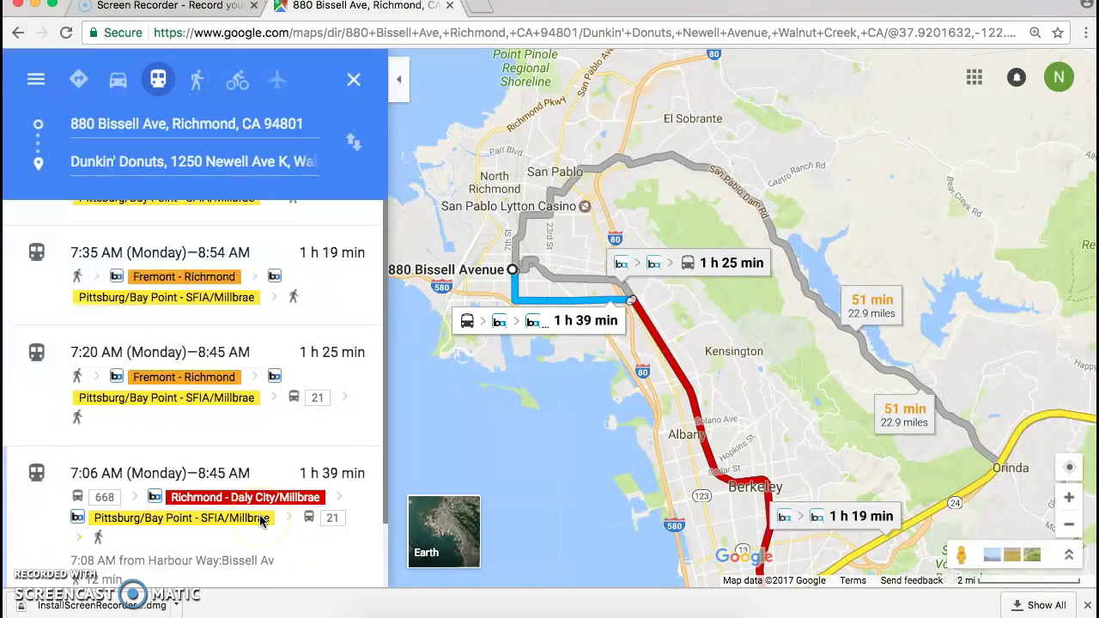
pyautogui.moveTo(386, 515); pyautogui.dragTo(380, 209)
pyautogui.click(369, 340)
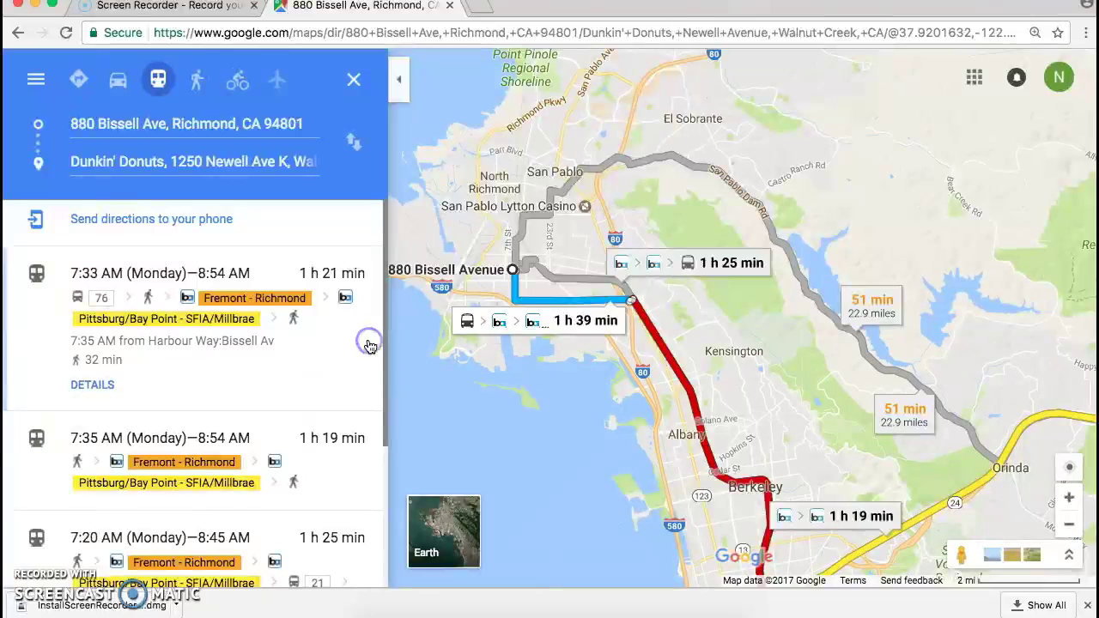
# Show the 7:33 AM route's step-by-step details and scroll through them.
pyautogui.click(92, 386)
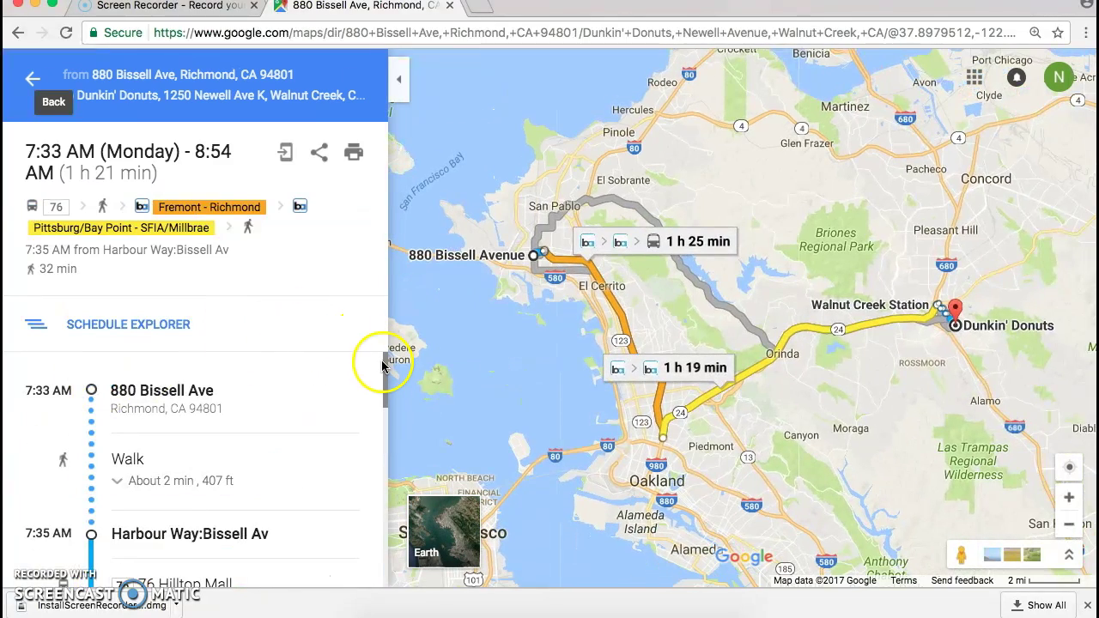
pyautogui.moveTo(384, 366)
pyautogui.mouseDown()
pyautogui.moveTo(382, 381)
pyautogui.moveTo(378, 371)
pyautogui.mouseUp()
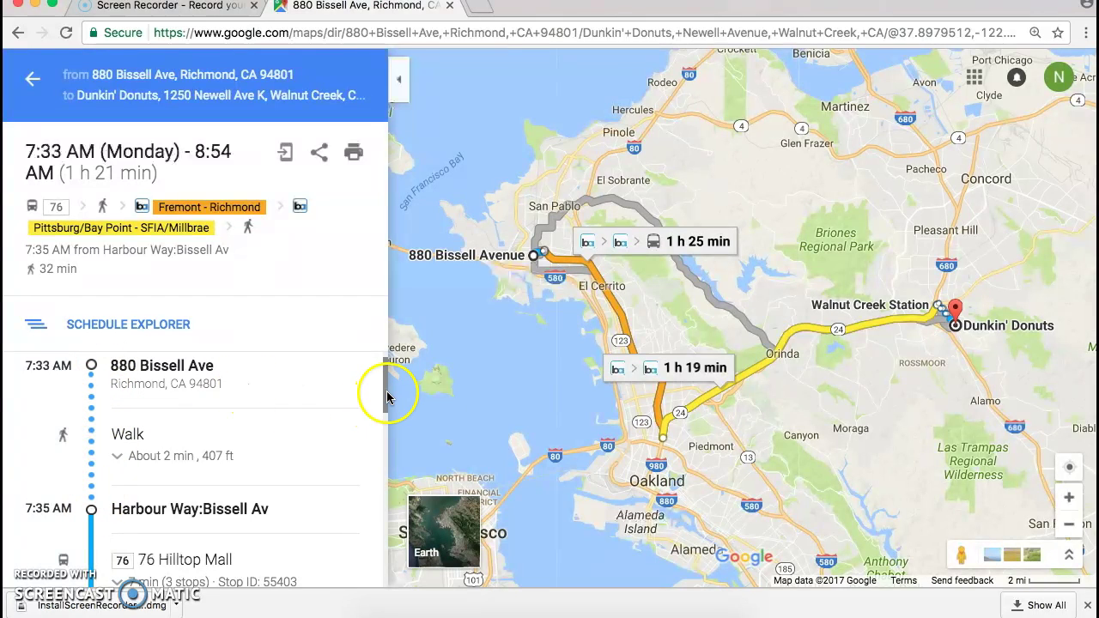
pyautogui.moveTo(384, 397)
pyautogui.mouseDown()
pyautogui.moveTo(373, 555)
pyautogui.moveTo(365, 427)
pyautogui.moveTo(384, 406)
pyautogui.moveTo(385, 363)
pyautogui.moveTo(381, 582)
pyautogui.moveTo(370, 391)
pyautogui.mouseUp()
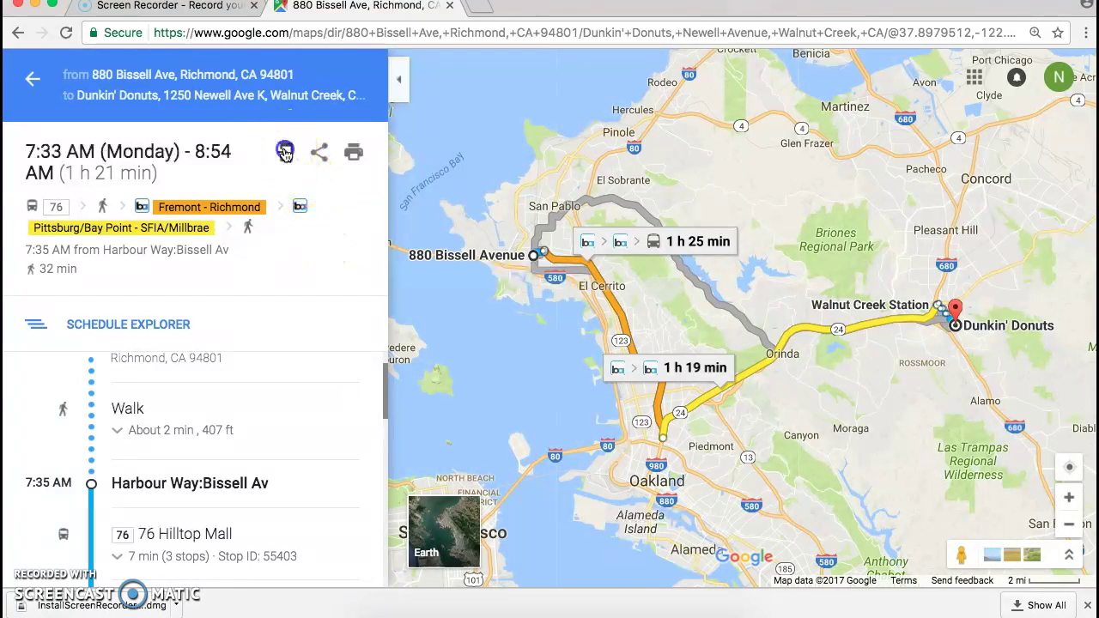
# Open and dismiss the Send to phone and Share link dialogs.
pyautogui.click(285, 153)
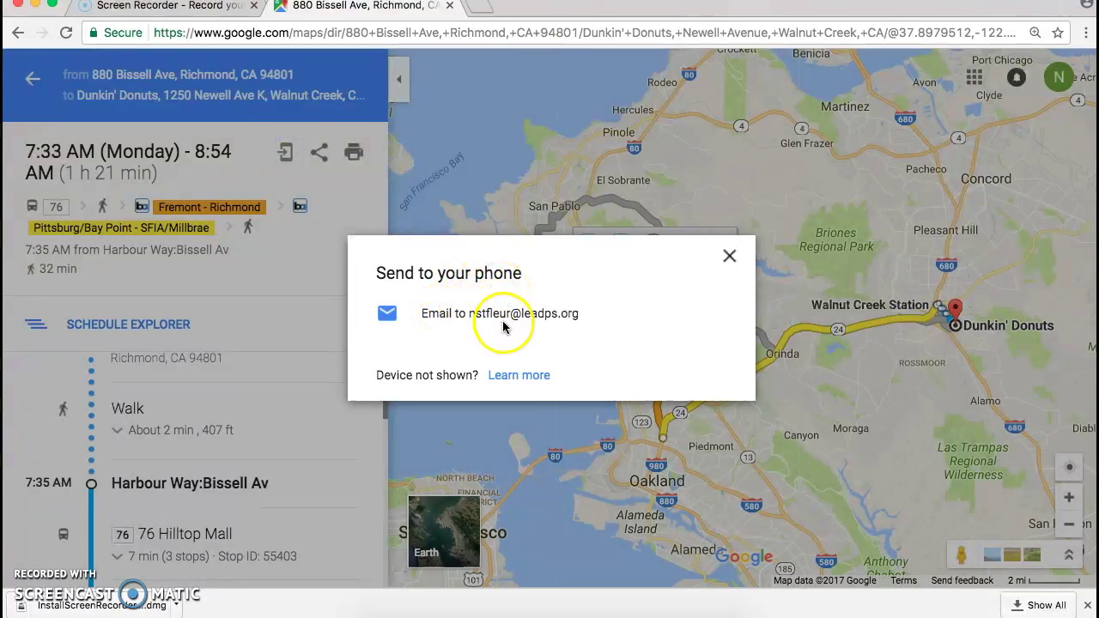
pyautogui.click(729, 258)
pyautogui.click(319, 153)
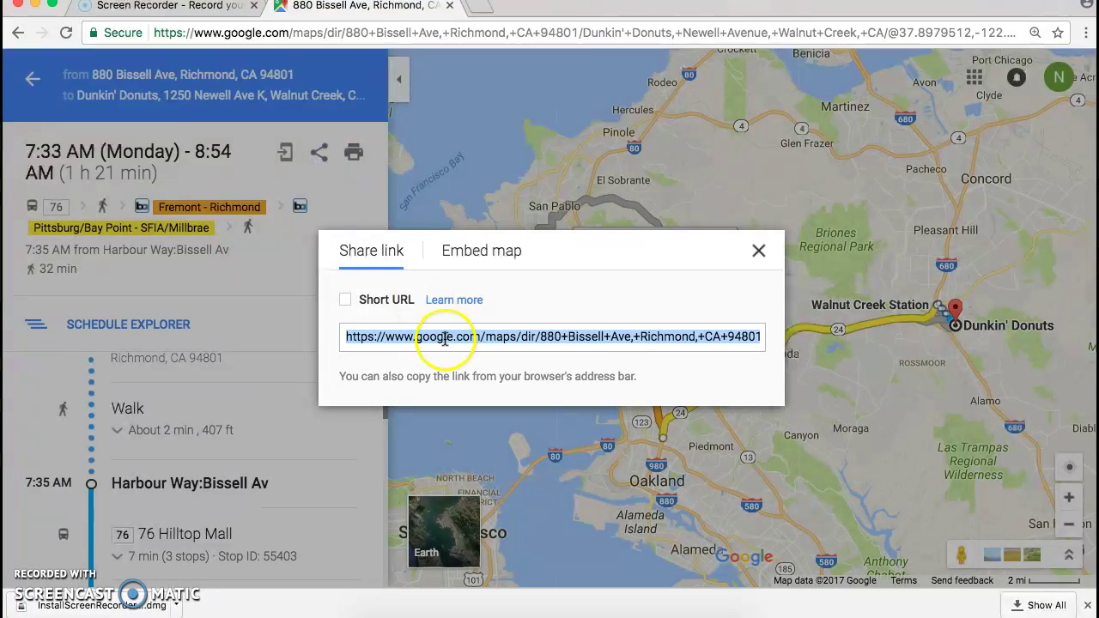
pyautogui.click(759, 250)
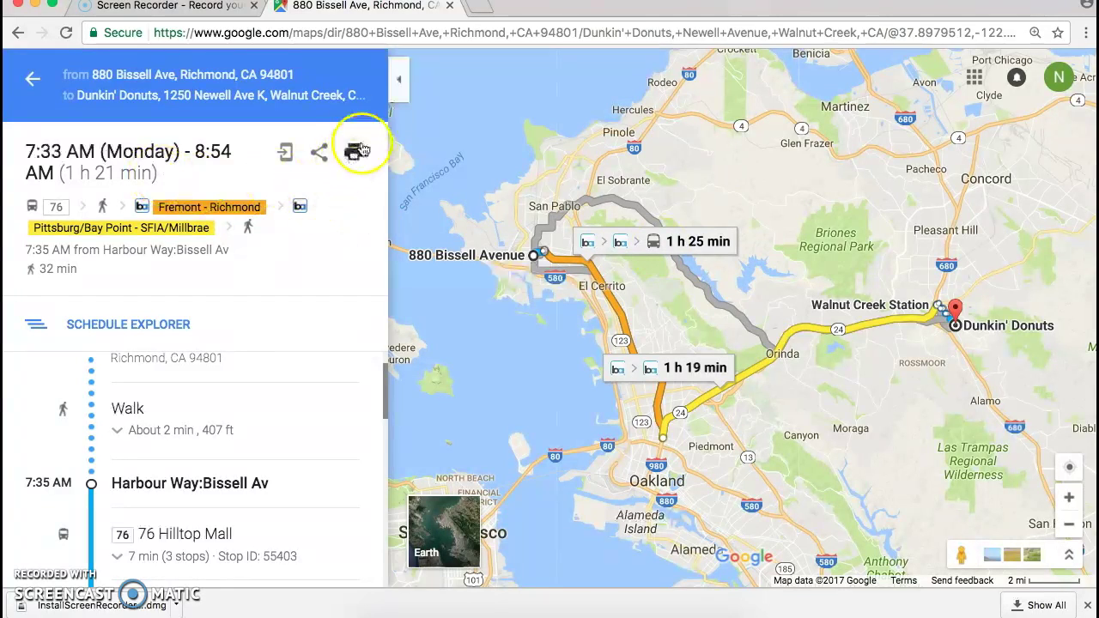
# Return to the route list and replace the destination with Golden Gate Park, San Francisco, CA.
pyautogui.click(30, 79)
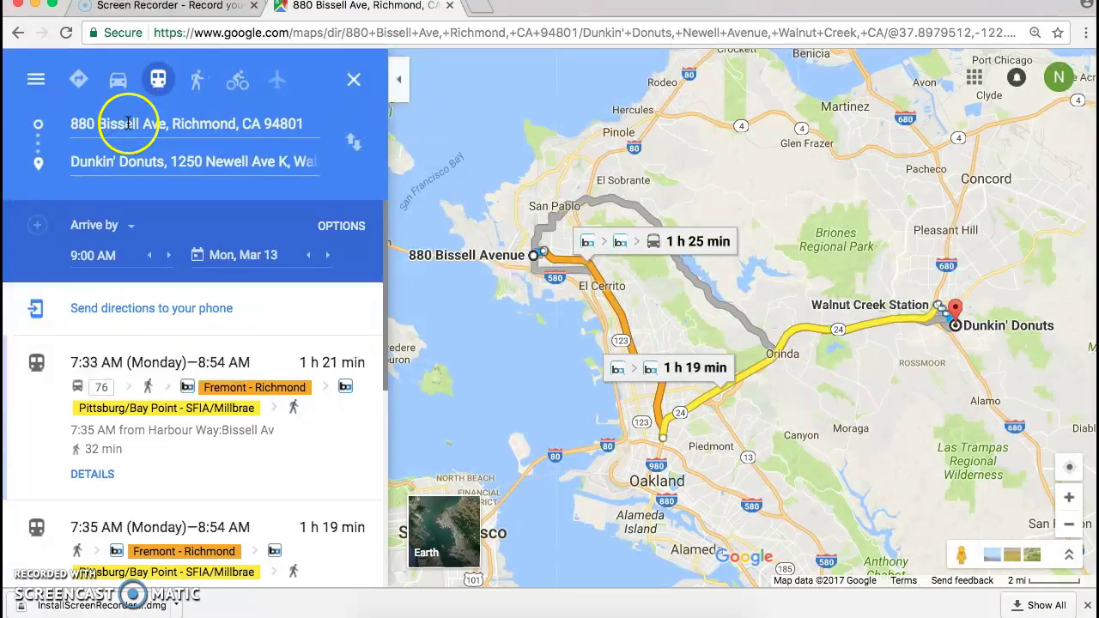
pyautogui.moveTo(73, 164); pyautogui.dragTo(312, 196)
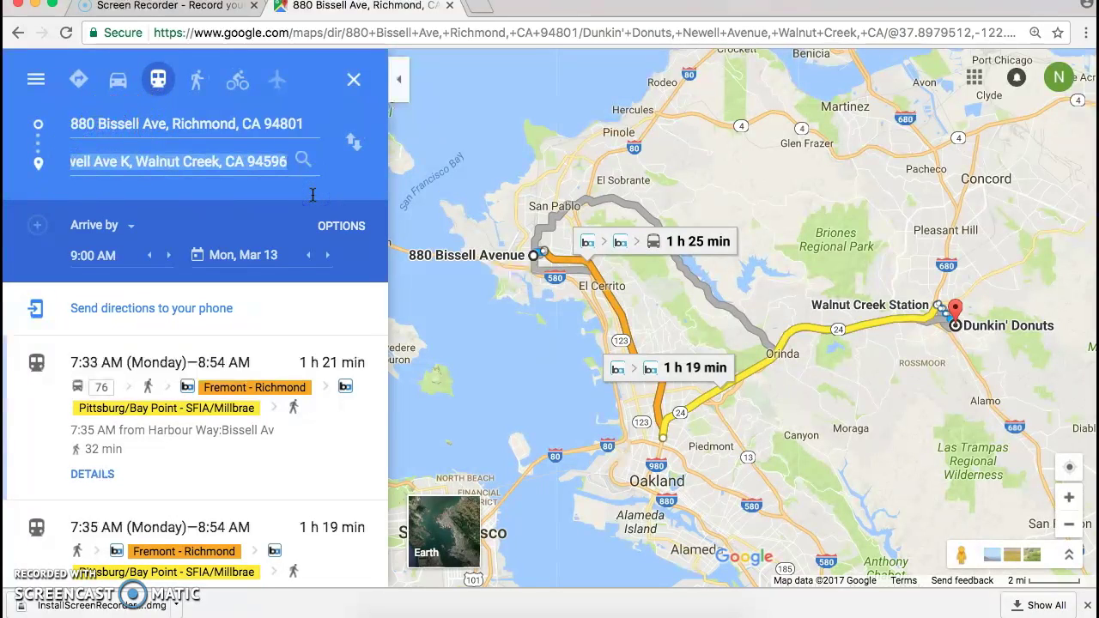
pyautogui.write('golden')
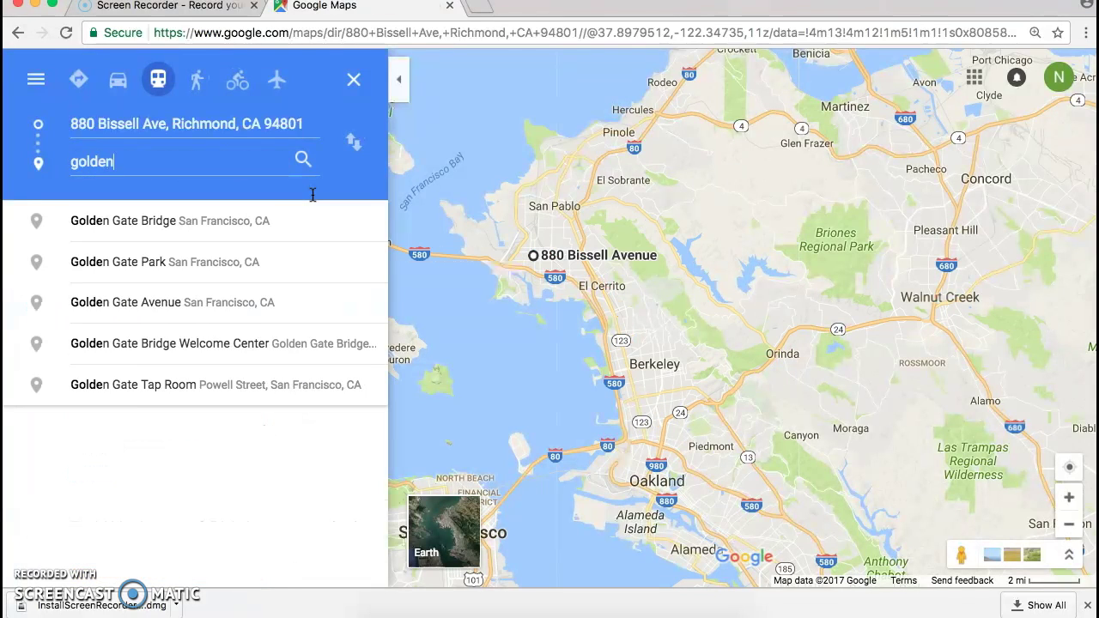
pyautogui.write(' gate p')
pyautogui.press('BackSpace')
pyautogui.write('pa')
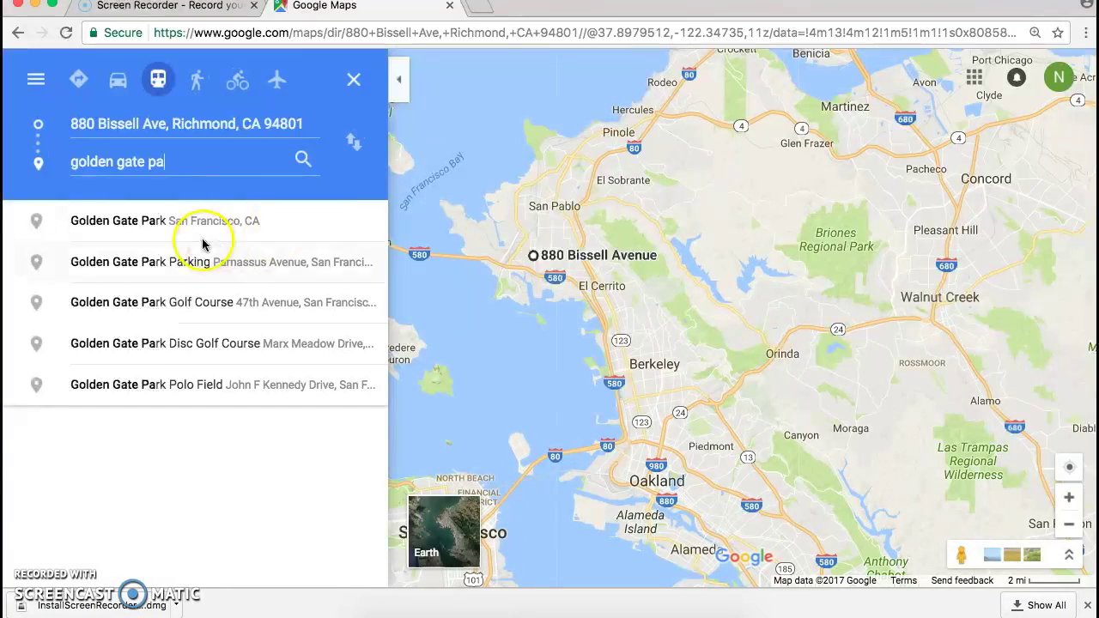
pyautogui.click(196, 225)
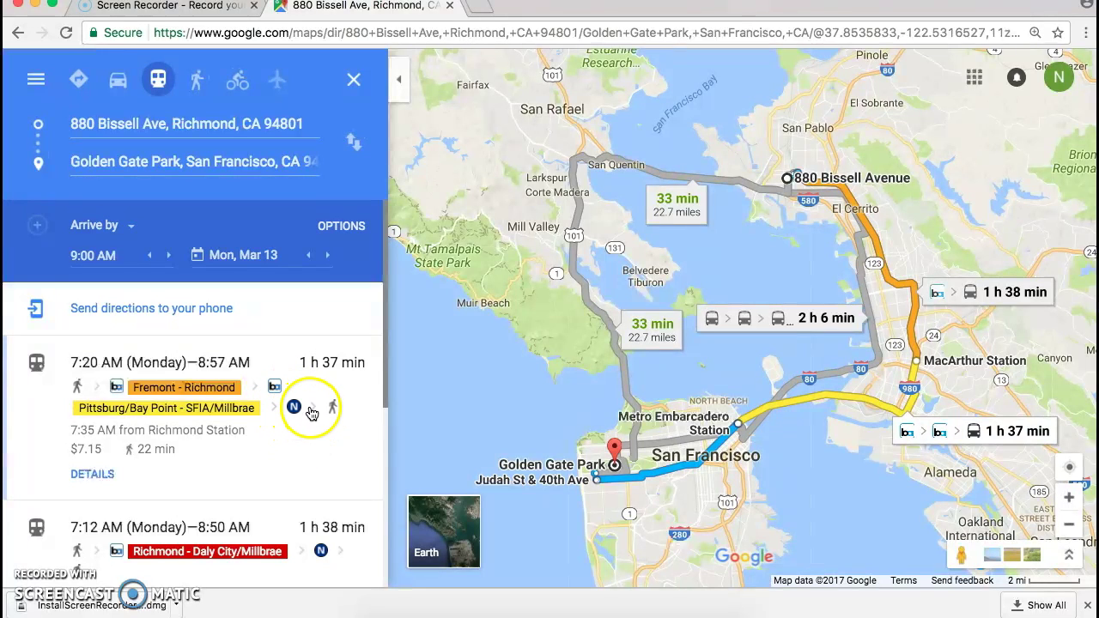
pyautogui.moveTo(384, 395); pyautogui.dragTo(380, 430)
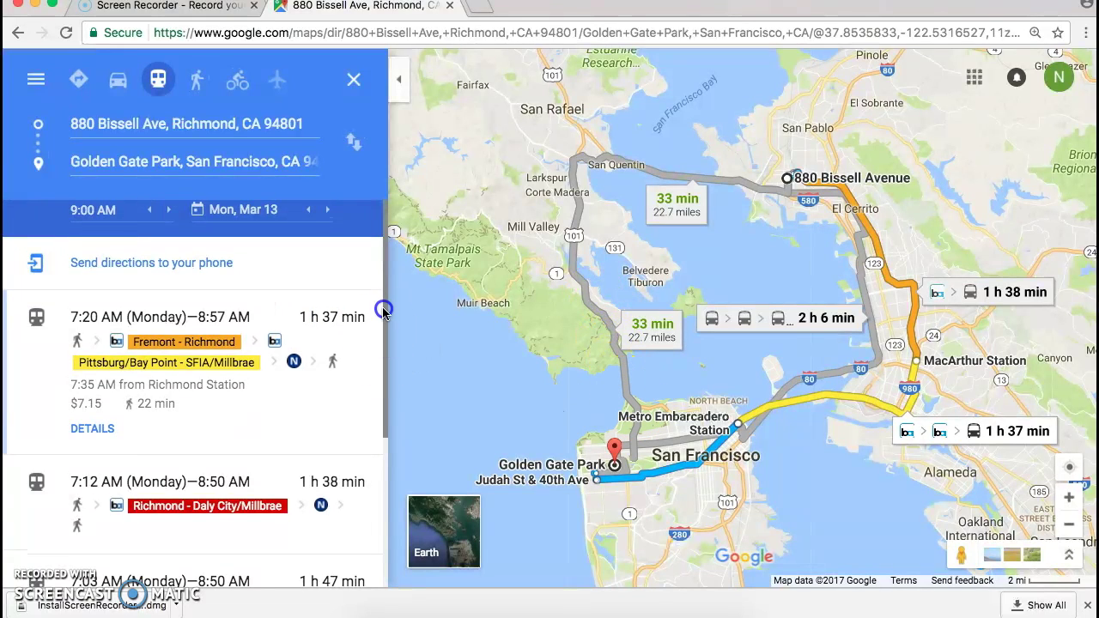
pyautogui.scroll(2, 380, 304)
pyautogui.click(659, 182)
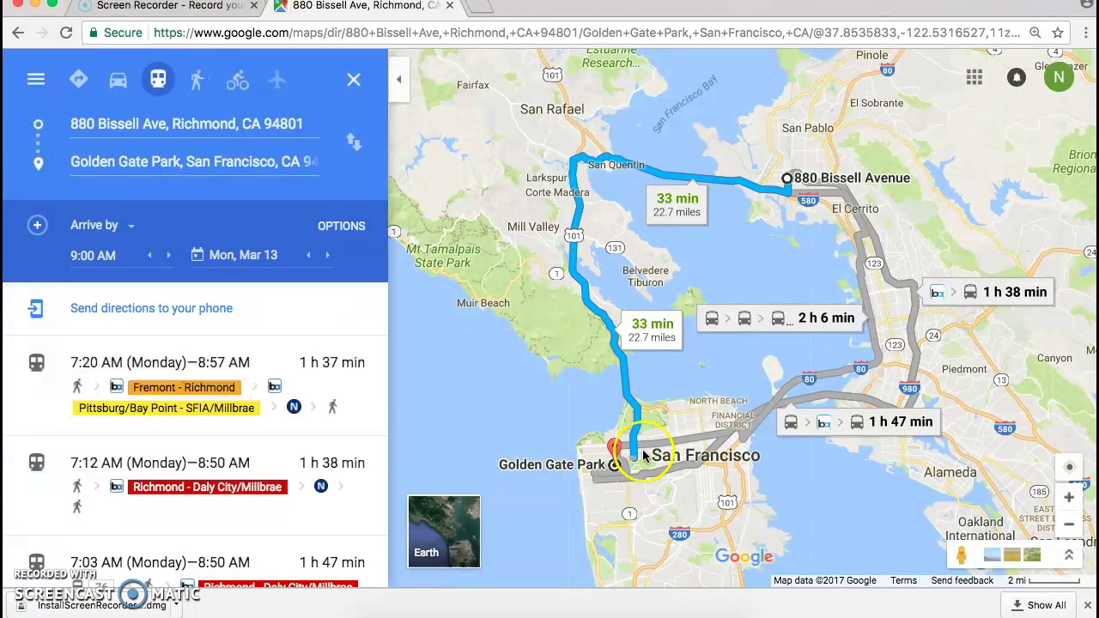
pyautogui.moveTo(386, 457); pyautogui.dragTo(373, 385)
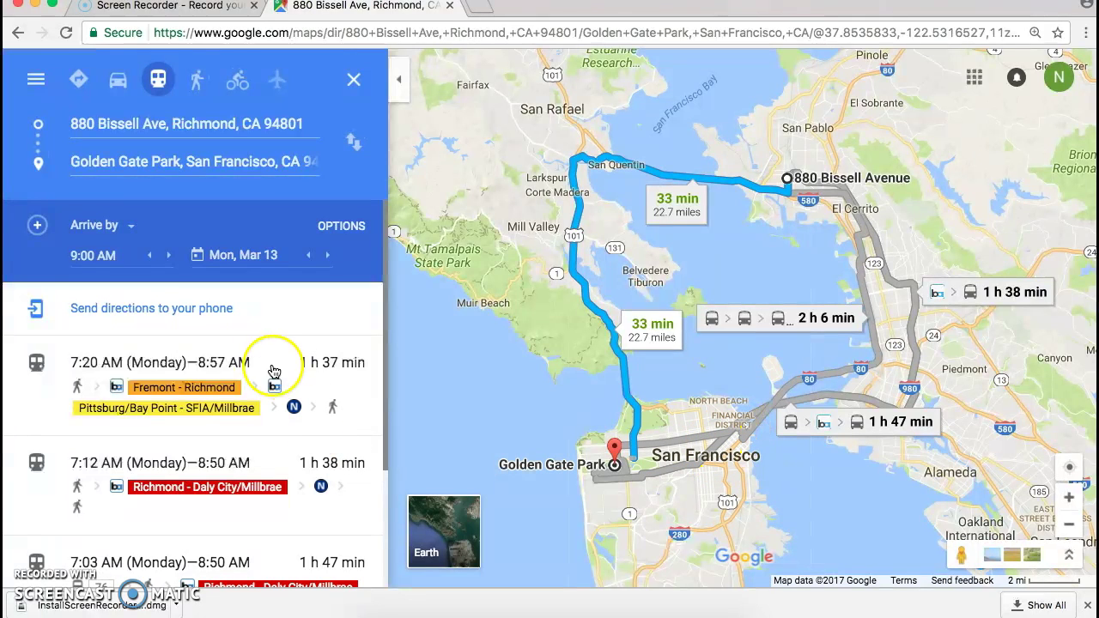
pyautogui.click(184, 387)
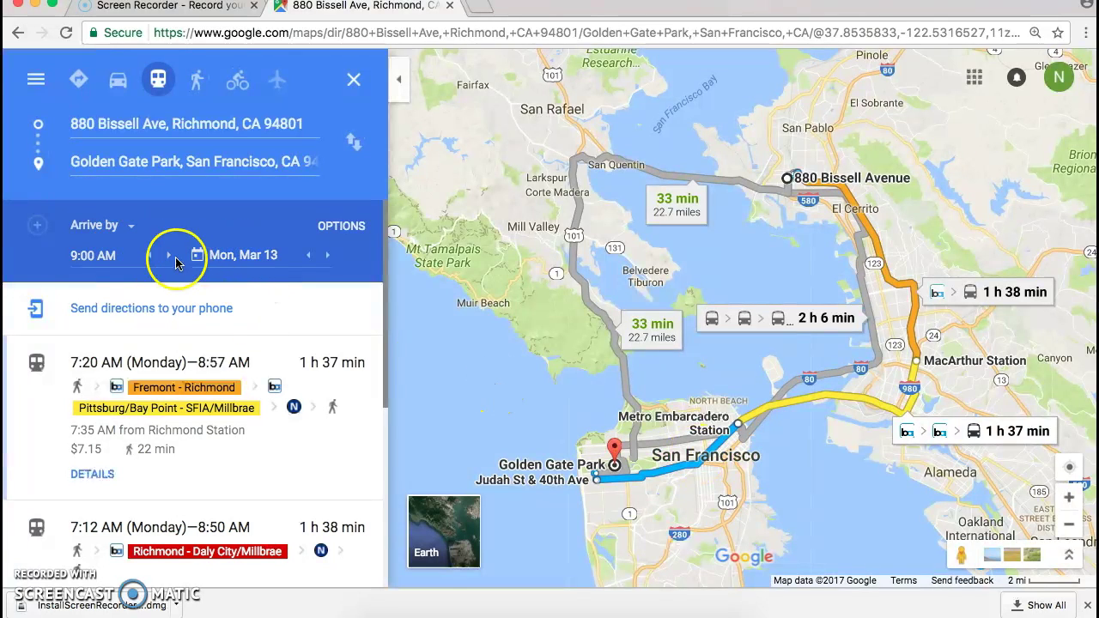
# Switch the timing to Depart at and choose 10:00 AM as departure time.
pyautogui.click(131, 231)
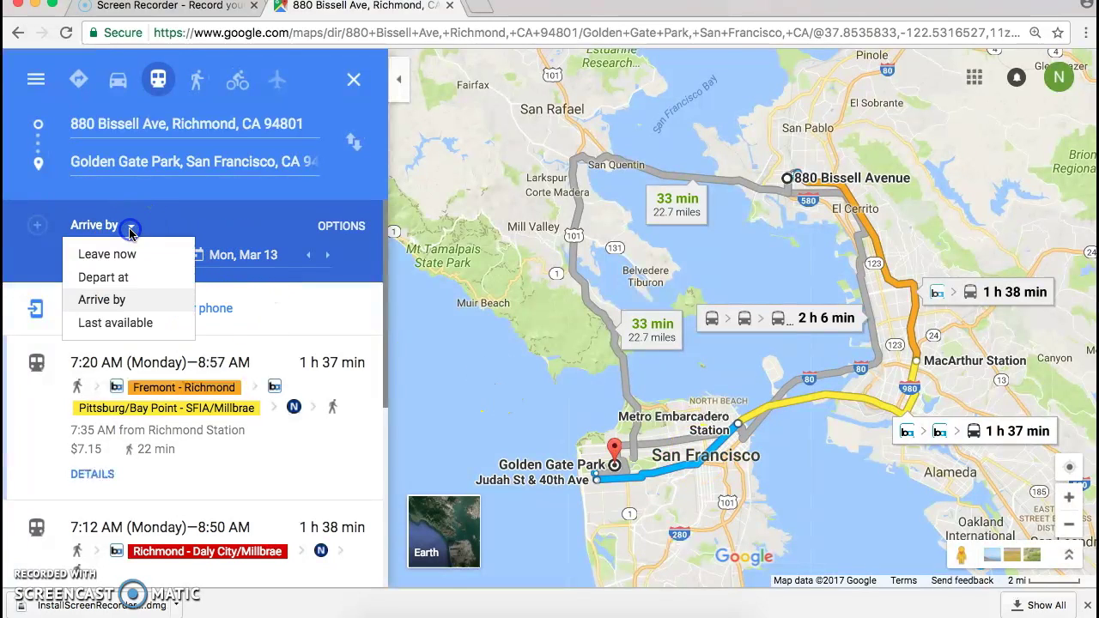
pyautogui.click(116, 279)
pyautogui.click(169, 255)
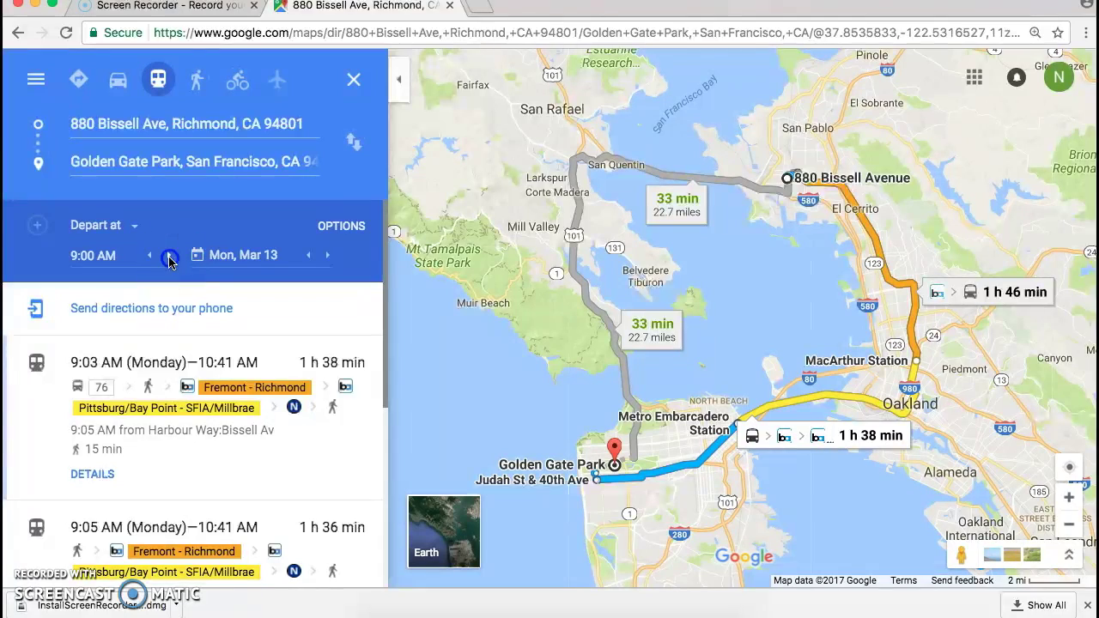
pyautogui.click(103, 255)
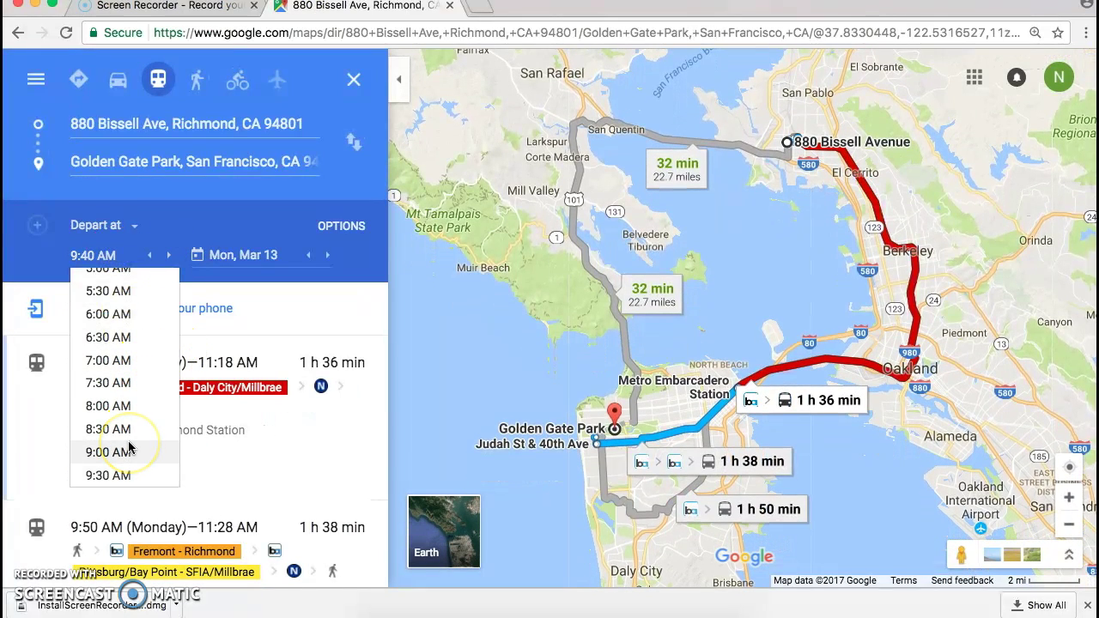
pyautogui.press('Down')
pyautogui.press('Down')
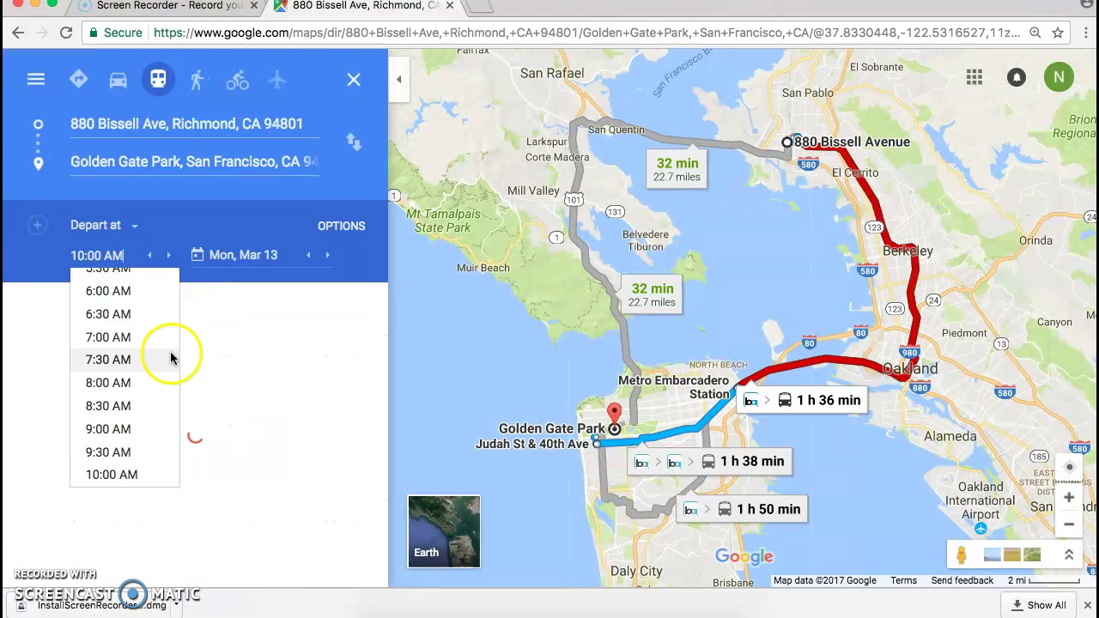
pyautogui.click(116, 476)
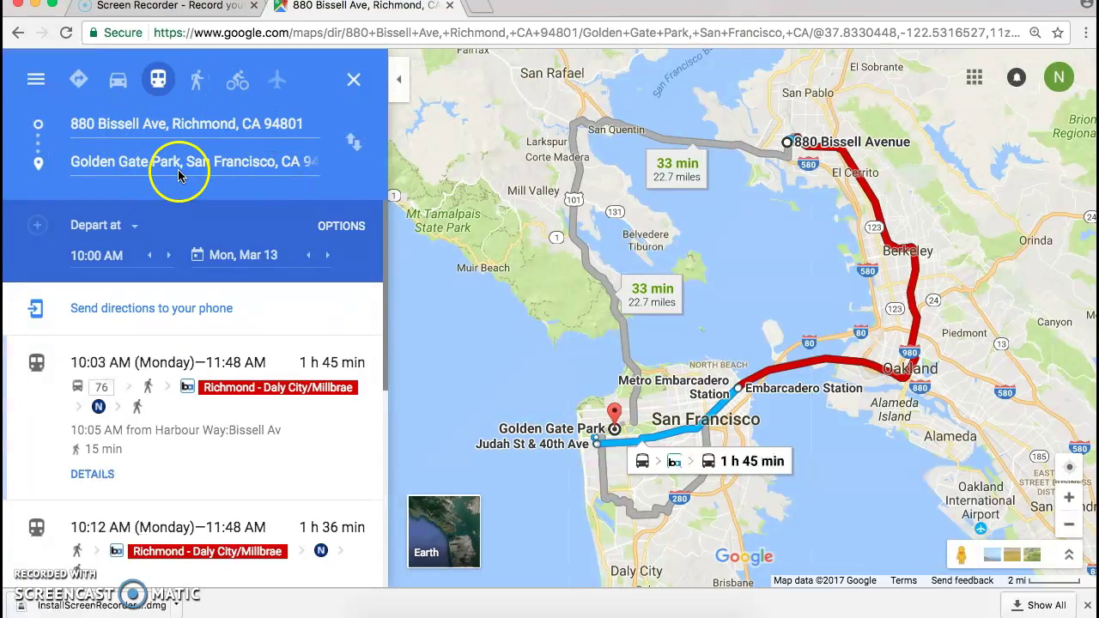
# Swap the trip to start at Golden Gate Park and switch to driving mode.
pyautogui.click(355, 148)
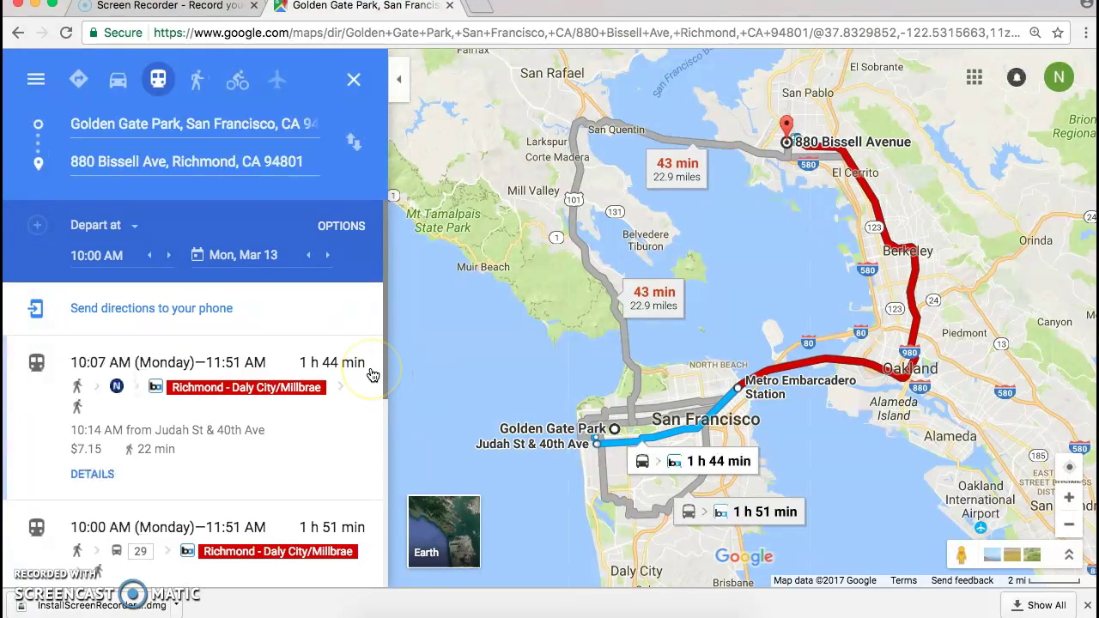
pyautogui.click(119, 79)
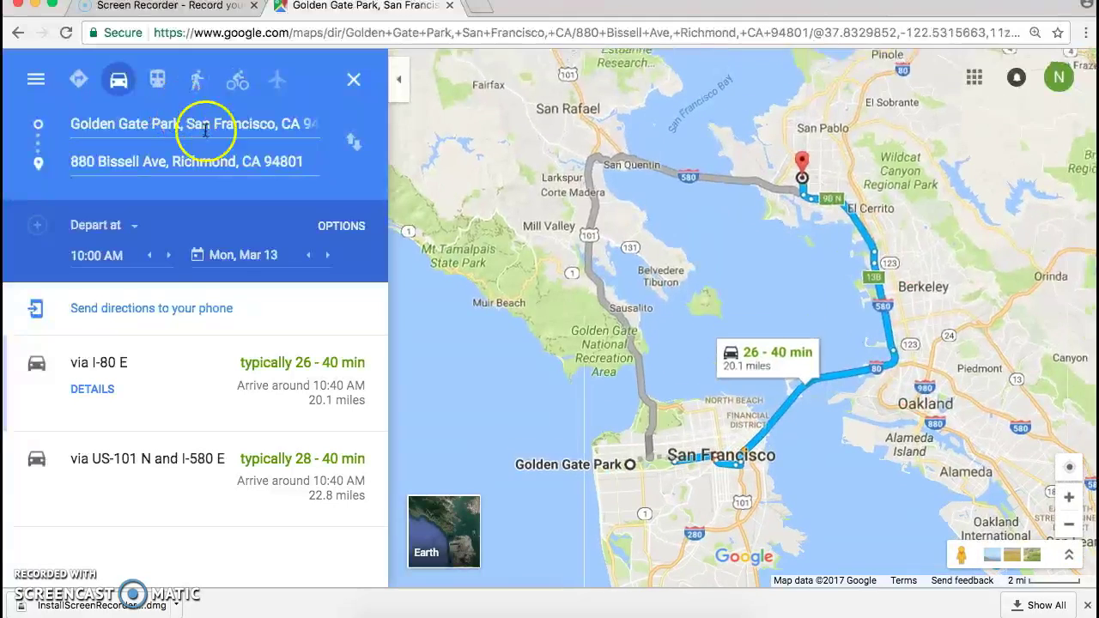